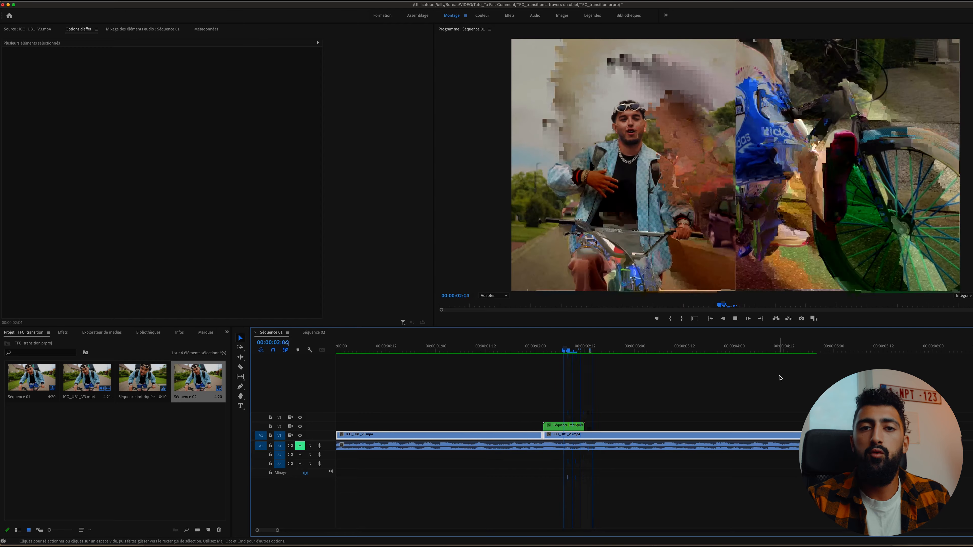
Play back and scrub through the finished transition around the cut in Séquence 01
{"action": "key", "text": "space"}
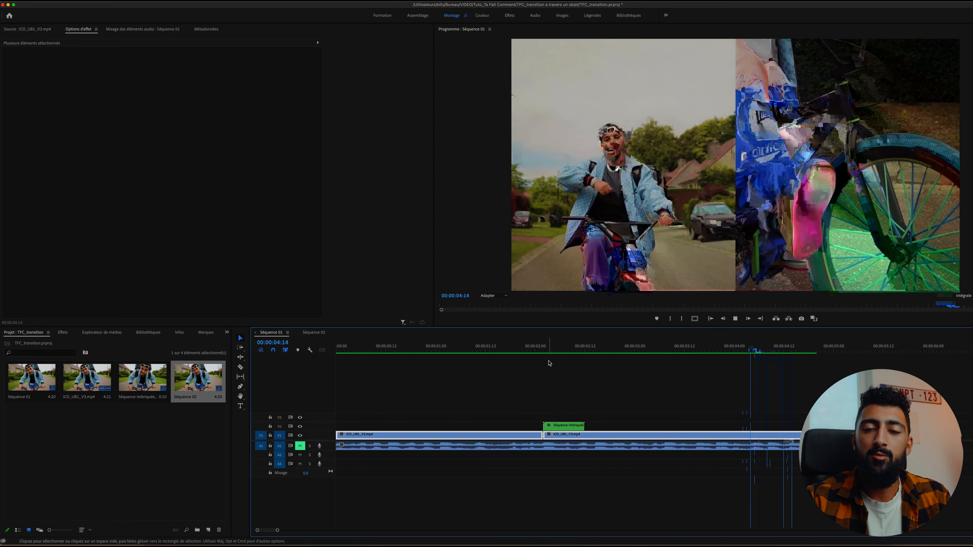
{"action": "left_click", "coordinate": [543, 348]}
{"action": "mouse_move", "coordinate": [543, 349]}
{"action": "left_mouse_down"}
{"action": "mouse_move", "coordinate": [593, 350]}
{"action": "mouse_move", "coordinate": [546, 356]}
{"action": "left_mouse_up"}
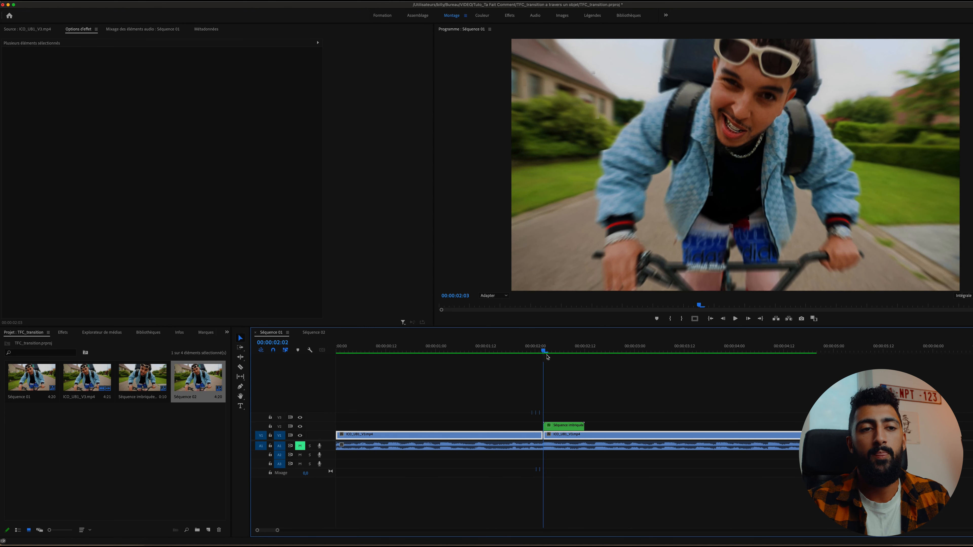
{"action": "left_click_drag", "start_coordinate": [547, 356], "coordinate": [597, 357]}
{"action": "key", "text": "space"}
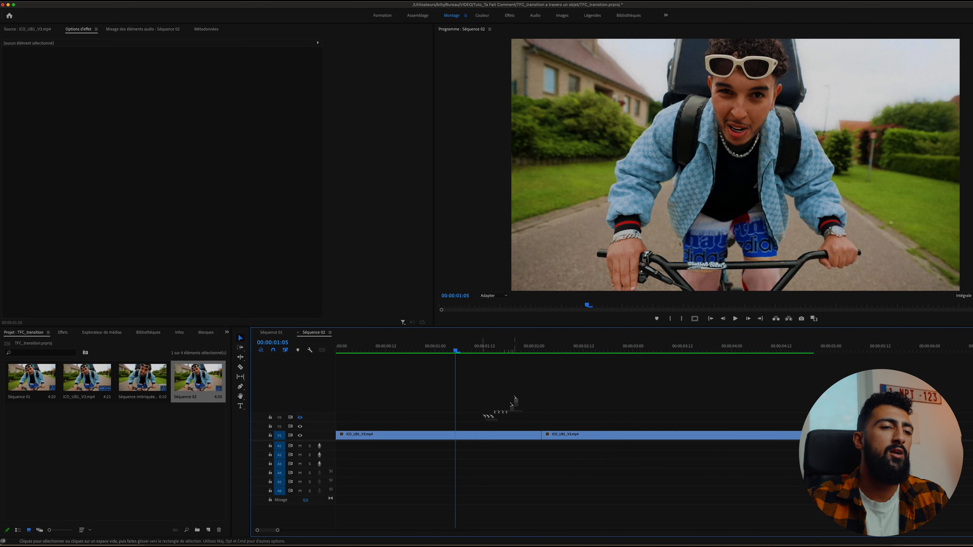
Make the V3 track visible in Séquence 02, preview the footage, and place the playhead at the cut between the two clips
{"action": "left_click", "coordinate": [301, 418]}
{"action": "left_click_drag", "start_coordinate": [452, 349], "coordinate": [464, 348]}
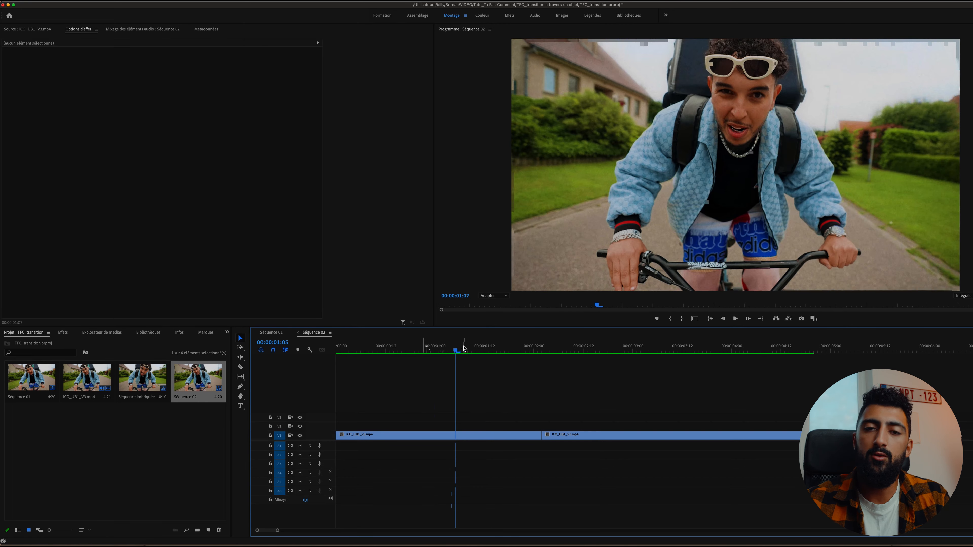
{"action": "key", "text": "space"}
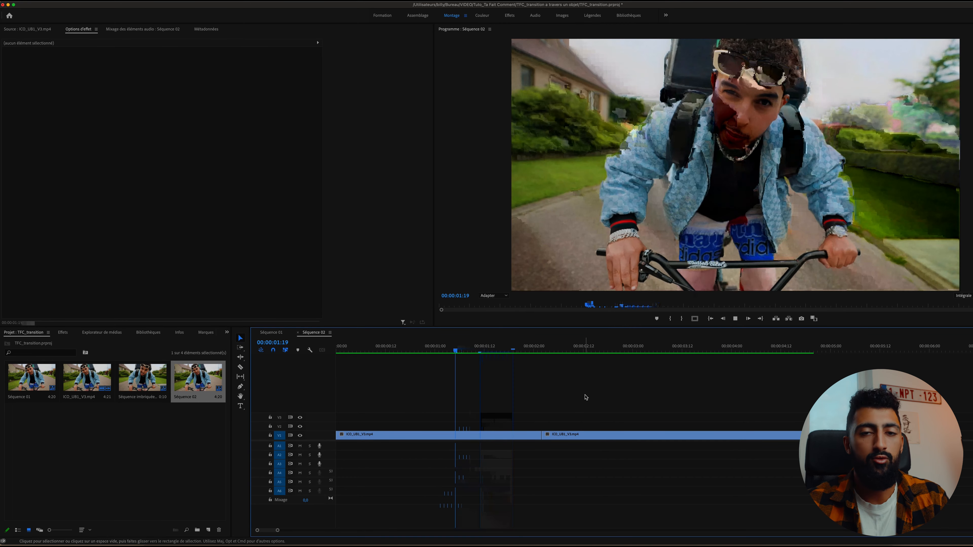
{"action": "key", "text": "Up"}
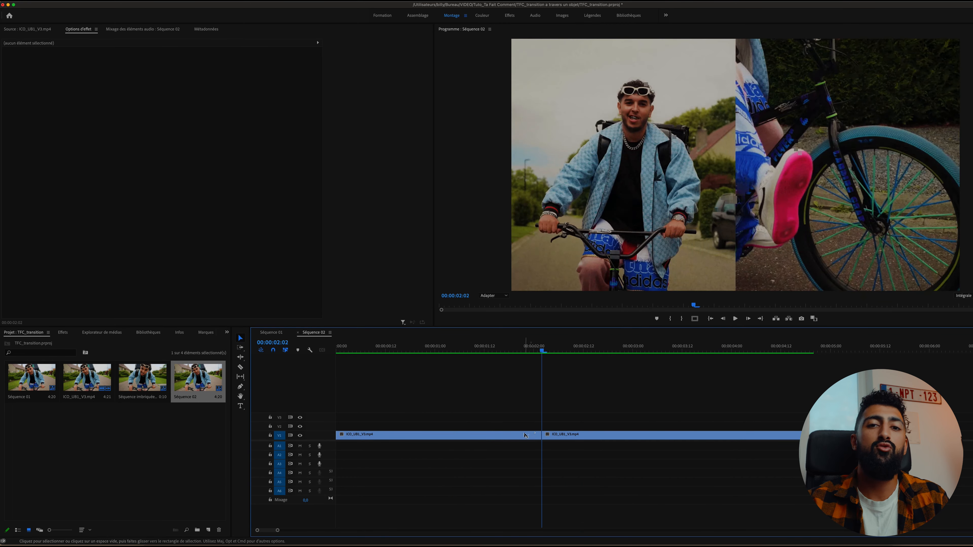
Duplicate the first clip onto V2 and freeze it on its last frame before the cut using the frame hold options
{"action": "key", "text": "Left"}
{"action": "left_click_drag", "start_coordinate": [525, 436], "coordinate": [530, 428]}
{"action": "right_click", "coordinate": [530, 427]}
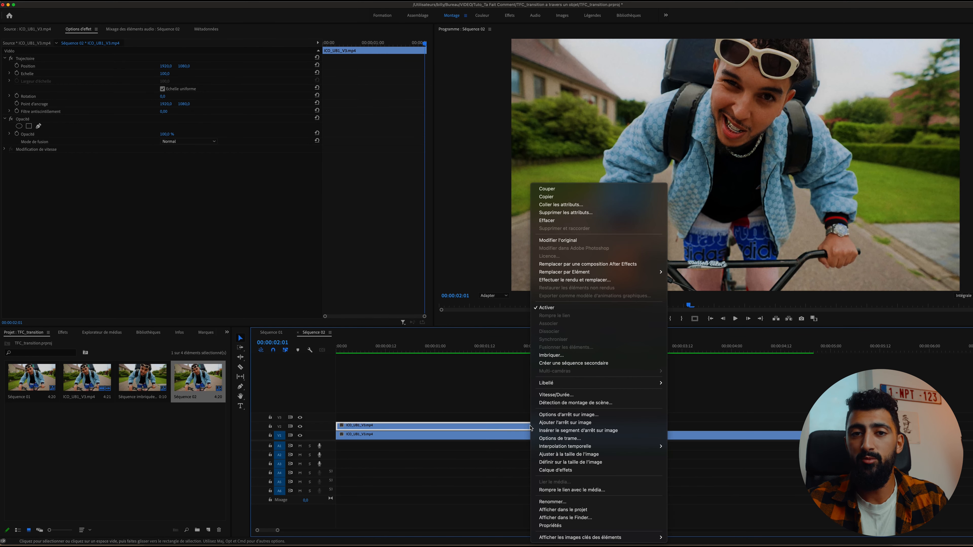
{"action": "left_click", "coordinate": [558, 415]}
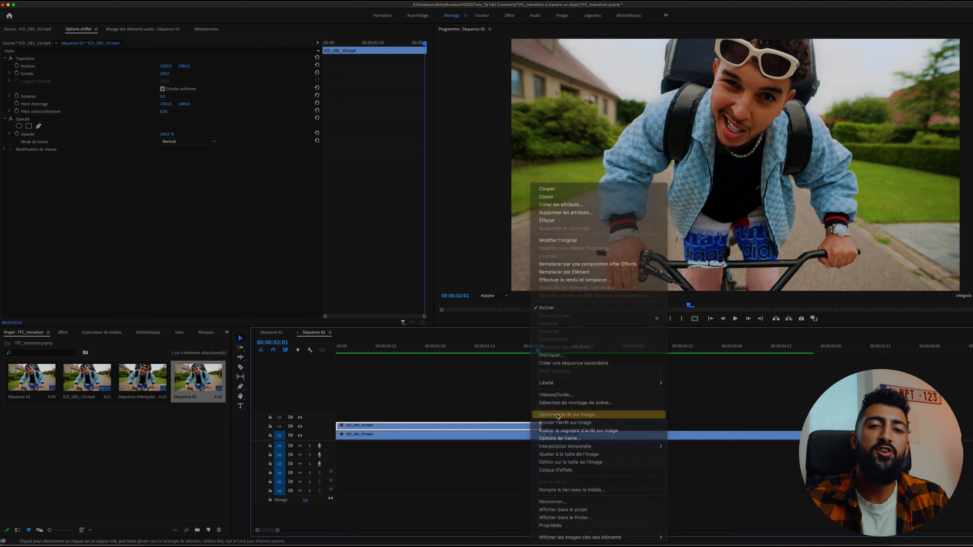
{"action": "key", "text": "Return"}
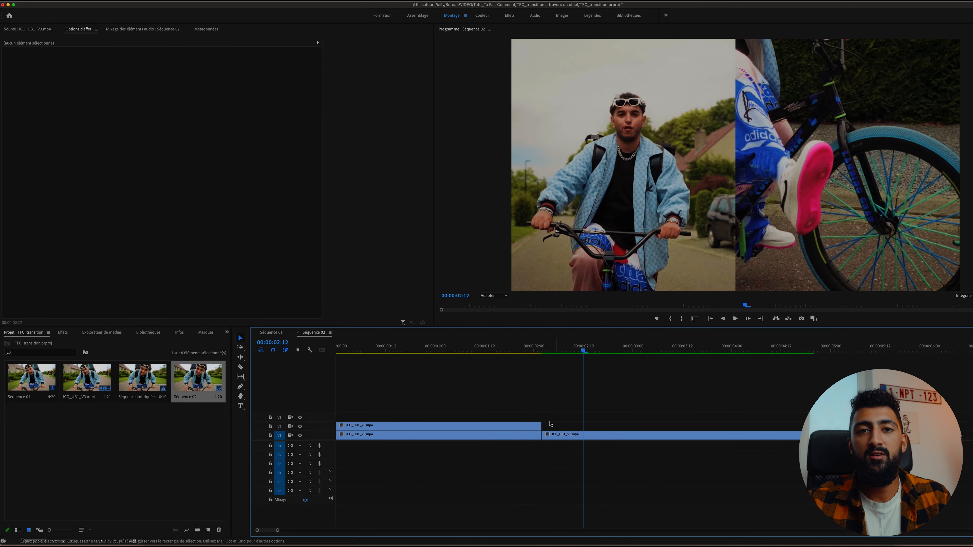
Keep only the V2 freeze-frame segment running from the cut to 00:00:02:12, deleting the part before the cut
{"action": "left_click_drag", "start_coordinate": [528, 426], "coordinate": [570, 428]}
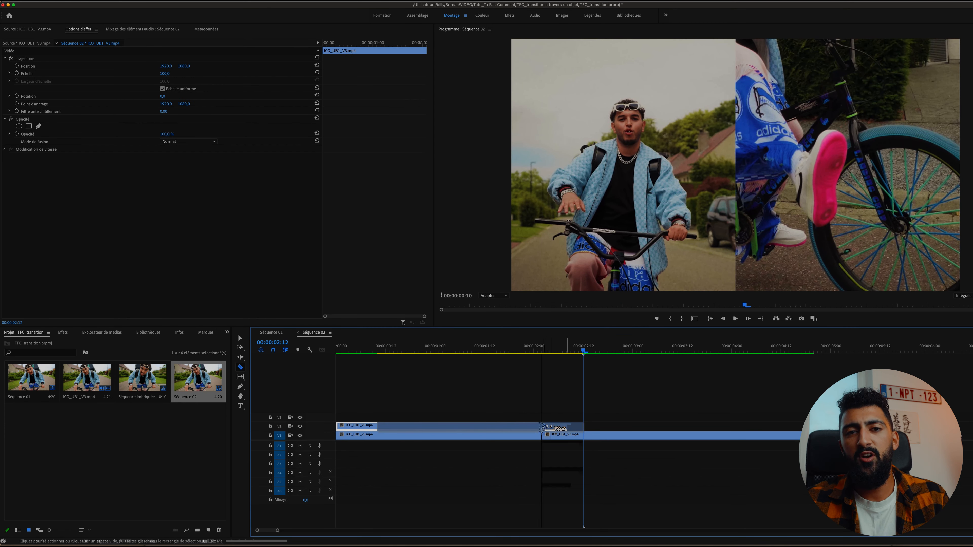
{"action": "key", "text": "Delete"}
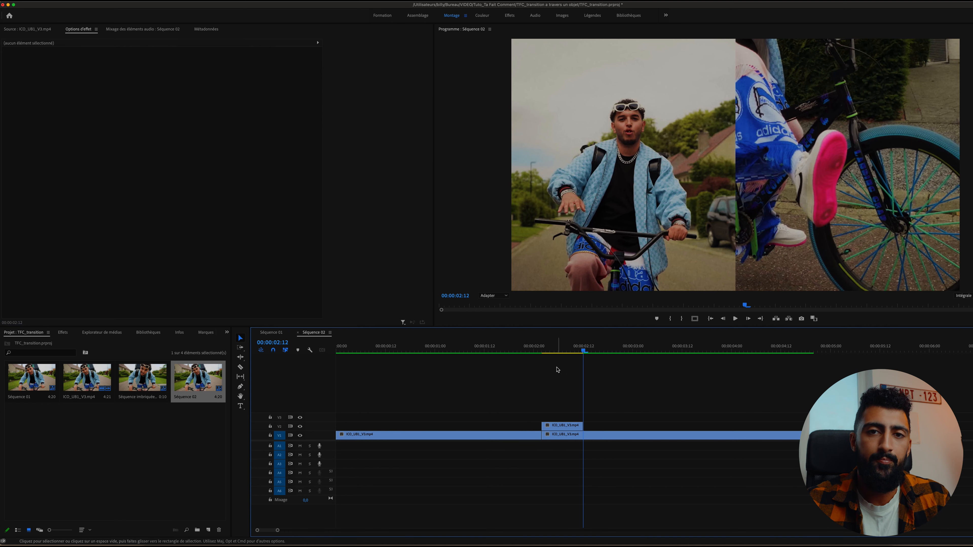
{"action": "left_click_drag", "start_coordinate": [558, 348], "coordinate": [542, 348]}
Duplicate the freeze-frame segment from V2 onto V3 and hide the V3 track
{"action": "left_click", "coordinate": [566, 428]}
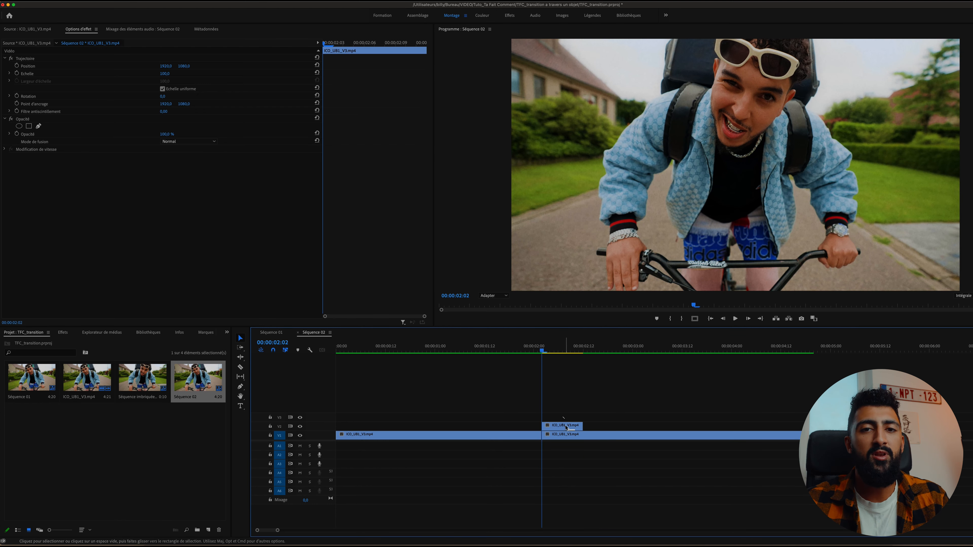
{"action": "left_click_drag", "start_coordinate": [566, 428], "coordinate": [566, 418]}
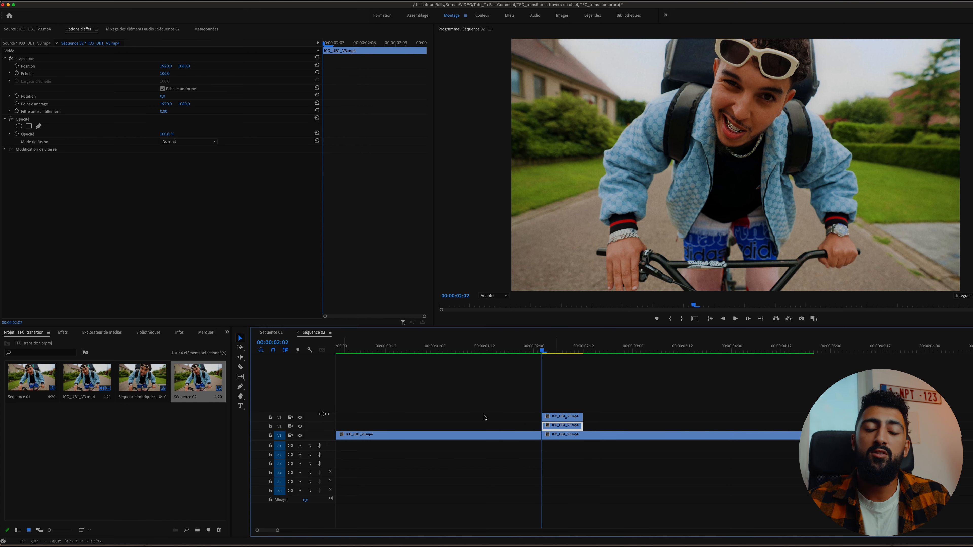
{"action": "left_click", "coordinate": [300, 417]}
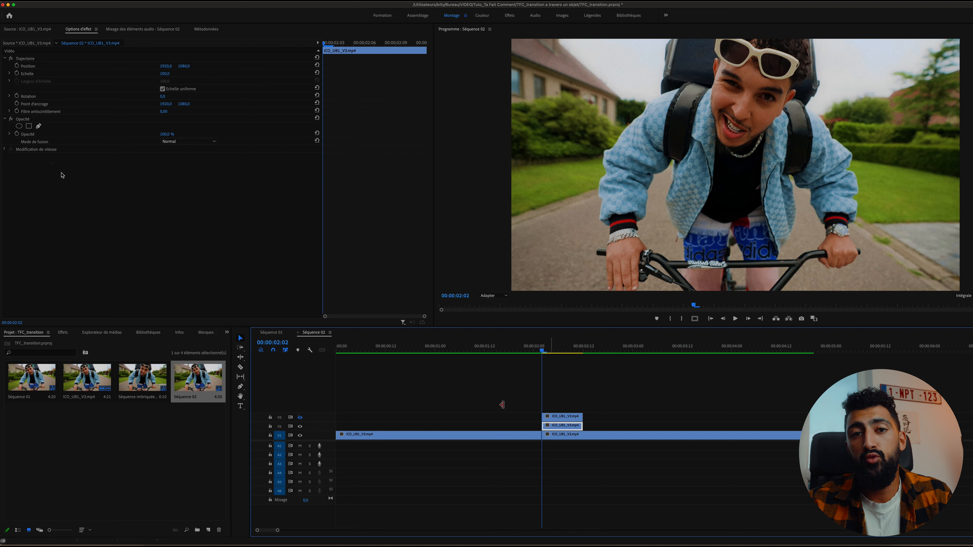
Draw a pen opacity mask on the V2 freeze frame along the contour of the sunglasses' right-hand lens in the image
{"action": "left_click", "coordinate": [39, 126]}
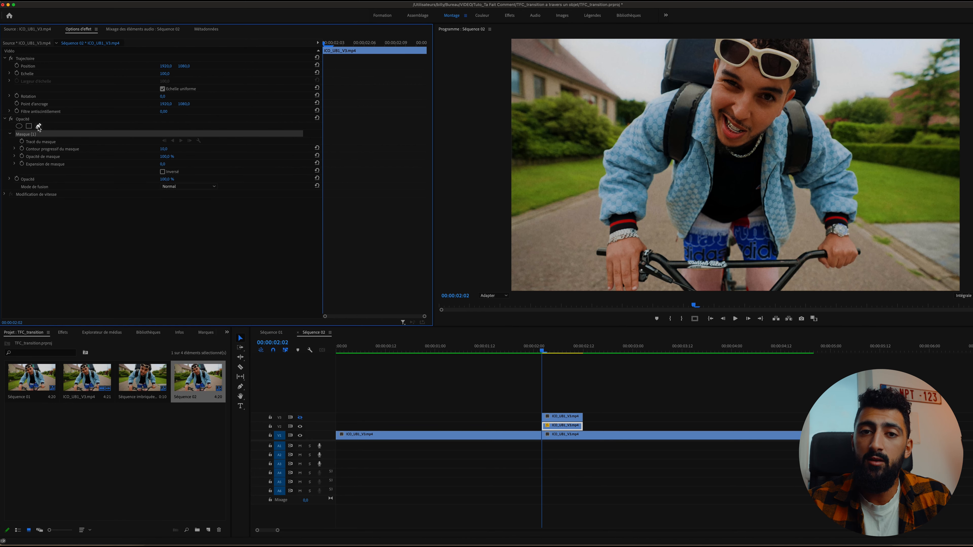
{"action": "left_click", "coordinate": [493, 296]}
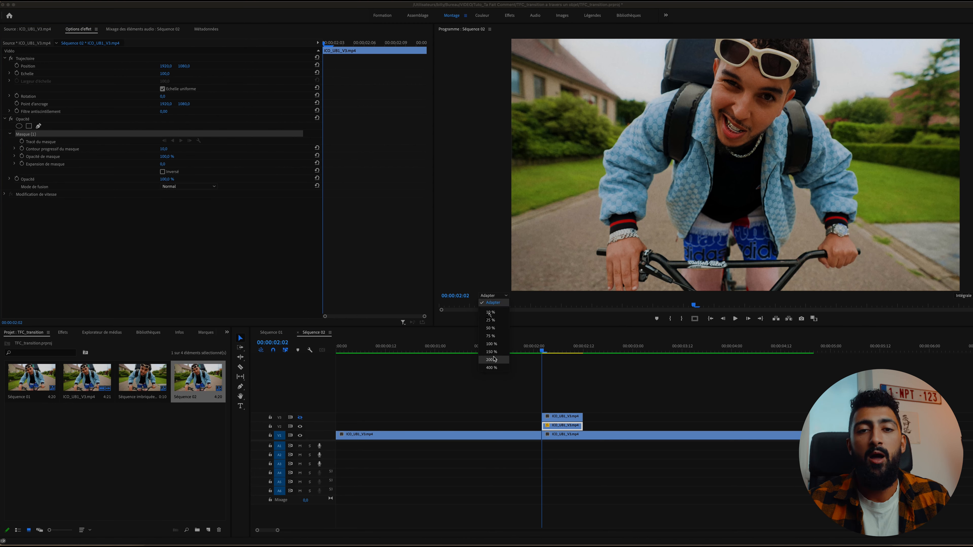
{"action": "left_click", "coordinate": [495, 360]}
{"action": "scroll", "coordinate": [823, 115], "scroll_direction": "up", "scroll_amount": 5}
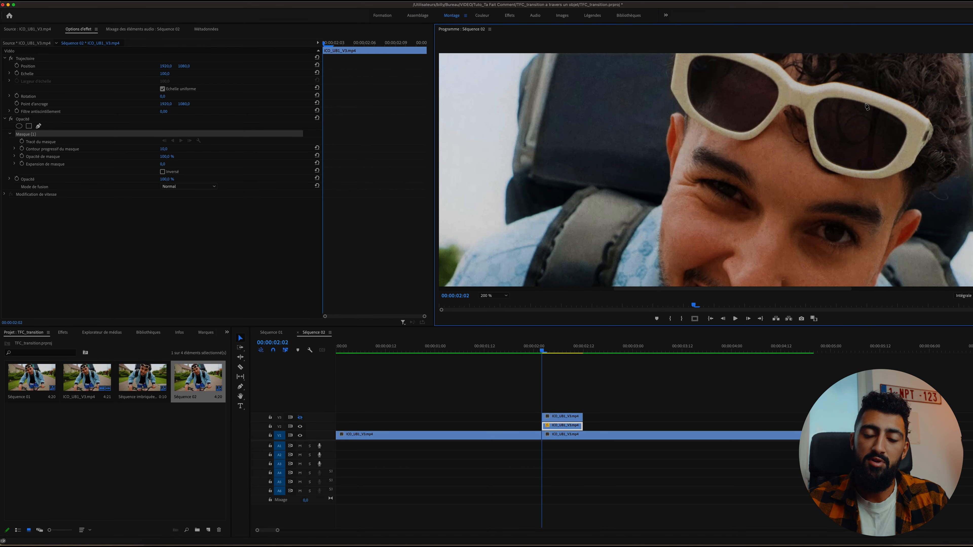
{"action": "left_click_drag", "start_coordinate": [866, 103], "coordinate": [895, 113]}
{"action": "left_click_drag", "start_coordinate": [907, 130], "coordinate": [907, 137]}
{"action": "mouse_move", "coordinate": [874, 170]}
{"action": "left_mouse_down"}
{"action": "mouse_move", "coordinate": [851, 172]}
{"action": "mouse_move", "coordinate": [818, 148]}
{"action": "left_mouse_up"}
{"action": "left_click", "coordinate": [814, 116]}
{"action": "left_click_drag", "start_coordinate": [865, 104], "coordinate": [904, 120]}
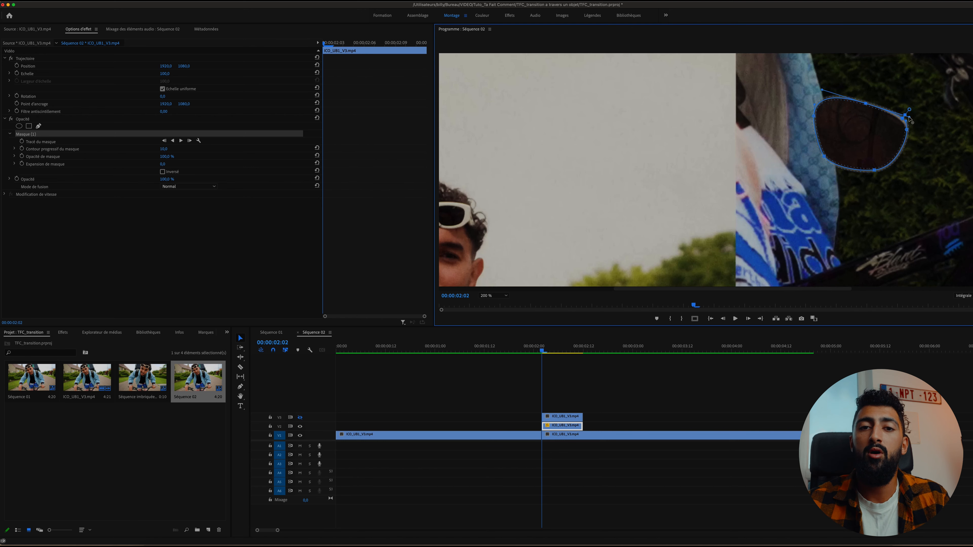
{"action": "key", "text": "super+z"}
{"action": "left_click_drag", "start_coordinate": [830, 97], "coordinate": [859, 103]}
{"action": "left_click", "coordinate": [865, 104]}
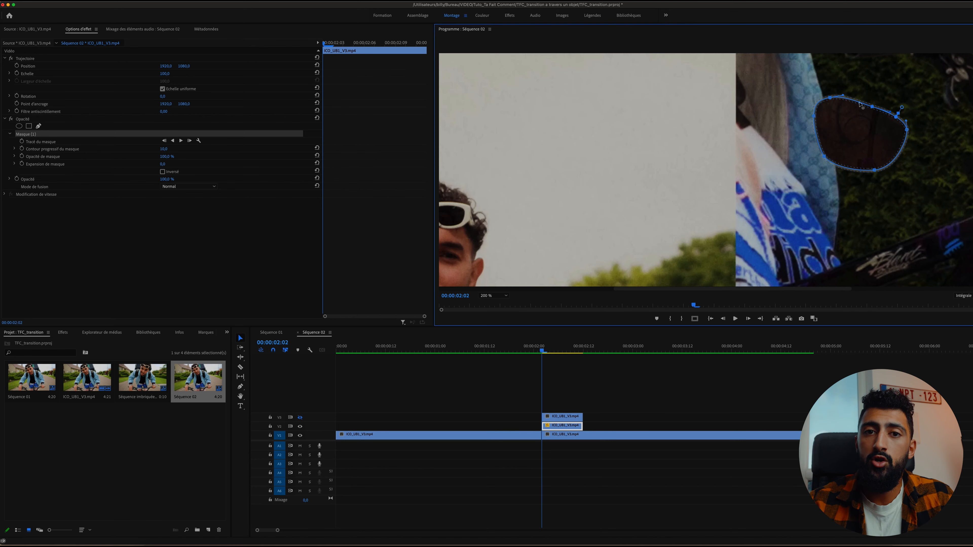
Invert the lens mask and scrub the freeze frame to check the second clip inside the lens
{"action": "left_click", "coordinate": [162, 172]}
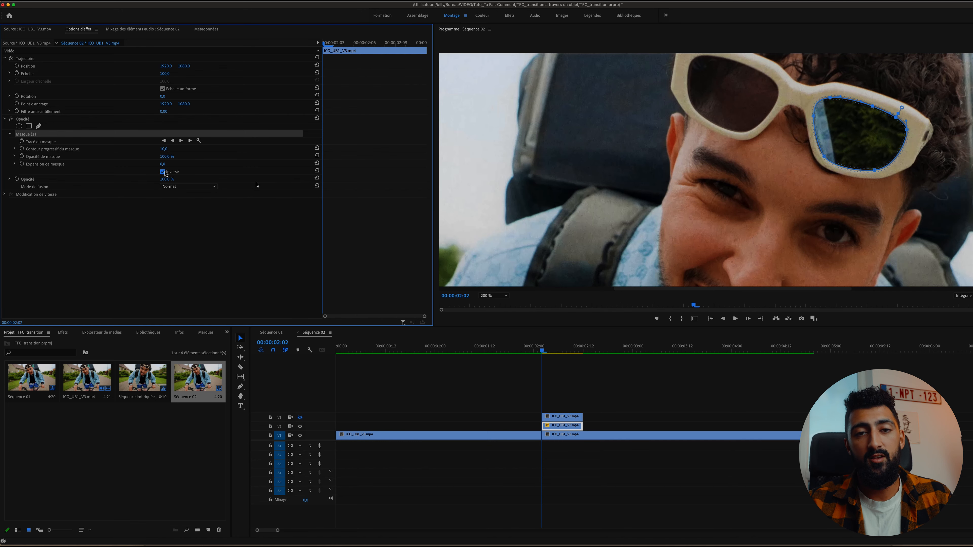
{"action": "left_click", "coordinate": [191, 229]}
{"action": "left_click_drag", "start_coordinate": [541, 350], "coordinate": [538, 351]}
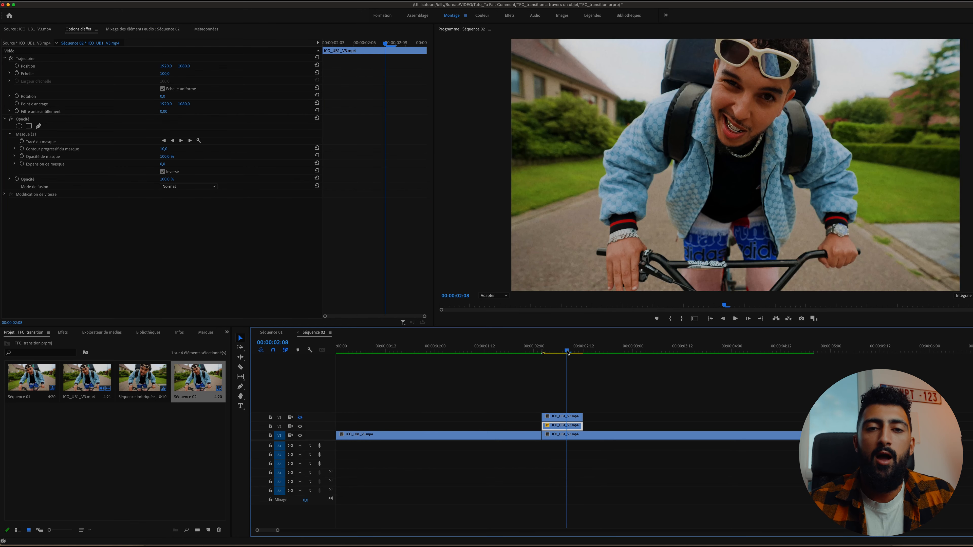
{"action": "left_click_drag", "start_coordinate": [567, 351], "coordinate": [541, 350]}
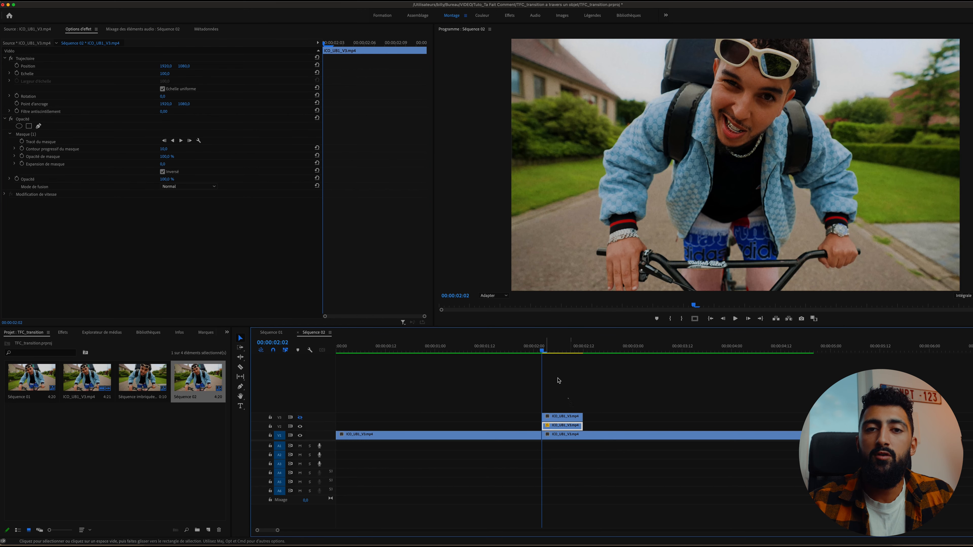
Show the V3 track again and shorten its freeze-frame clip so it ends at 00:00:02:07
{"action": "left_click", "coordinate": [566, 417]}
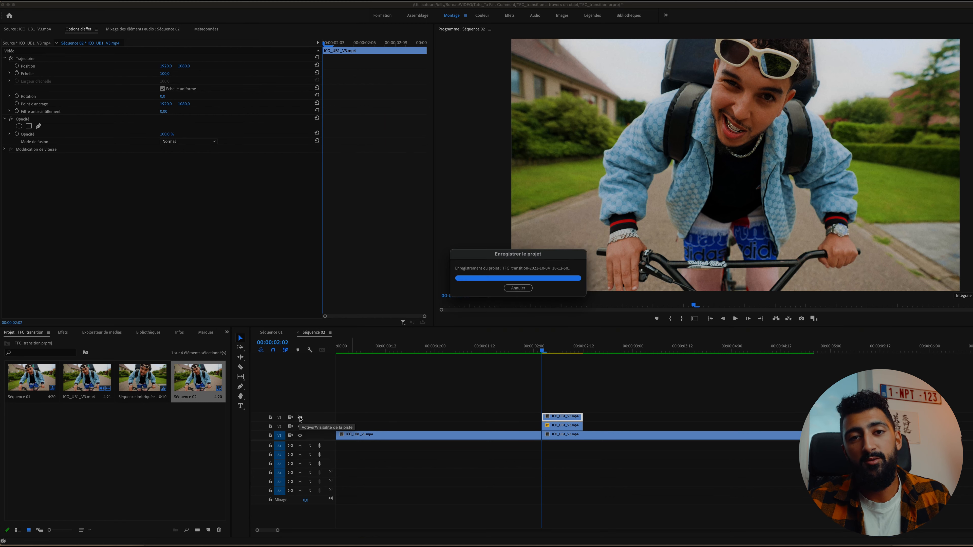
{"action": "left_click", "coordinate": [300, 418]}
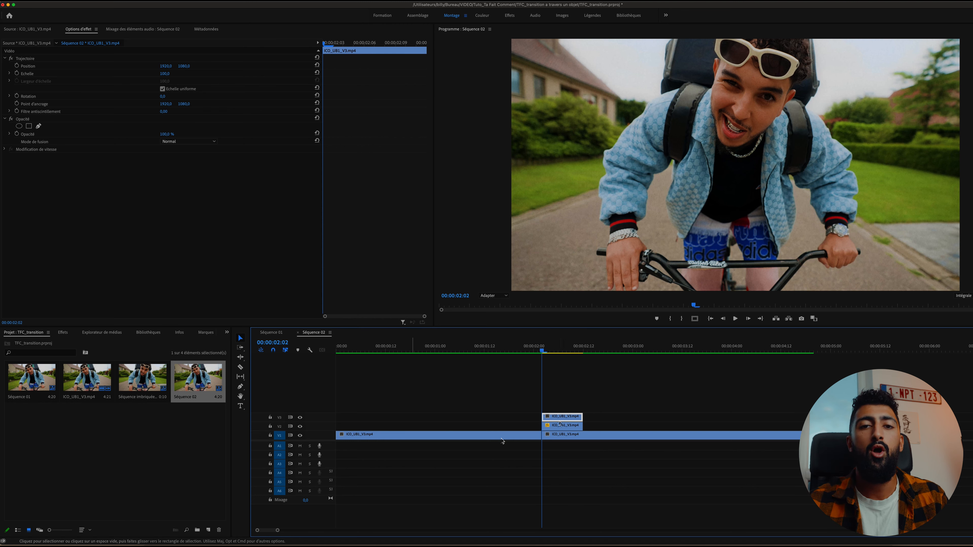
{"action": "key", "text": "shift+Right"}
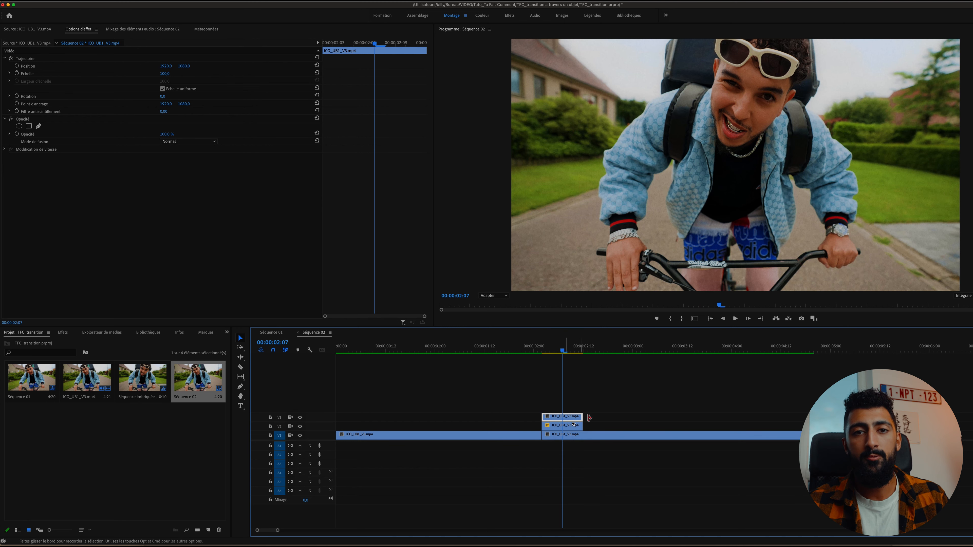
{"action": "left_click_drag", "start_coordinate": [581, 417], "coordinate": [562, 417]}
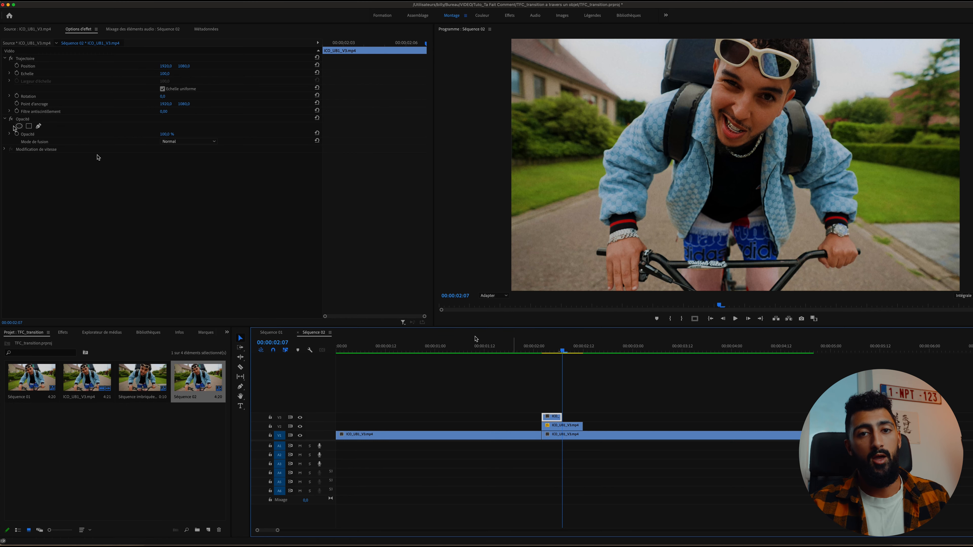
Keyframe the V3 clip's opacity from 100 % at 00:00:02:02 to 0 % at 00:00:02:07 and scrub through the fade
{"action": "left_click", "coordinate": [17, 134]}
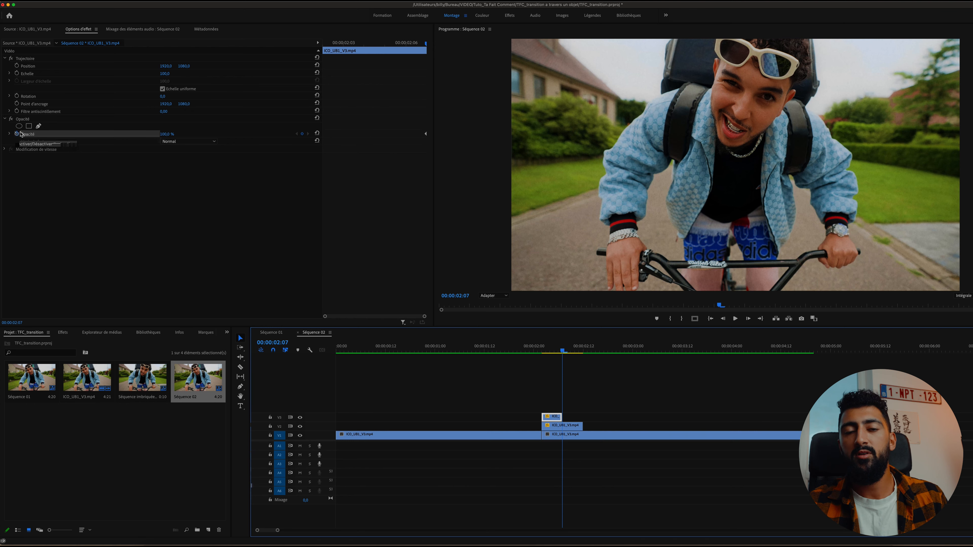
{"action": "key", "text": "Left"}
{"action": "key", "text": "Left"}
{"action": "key", "text": "Left"}
{"action": "key", "text": "Left"}
{"action": "key", "text": "Left"}
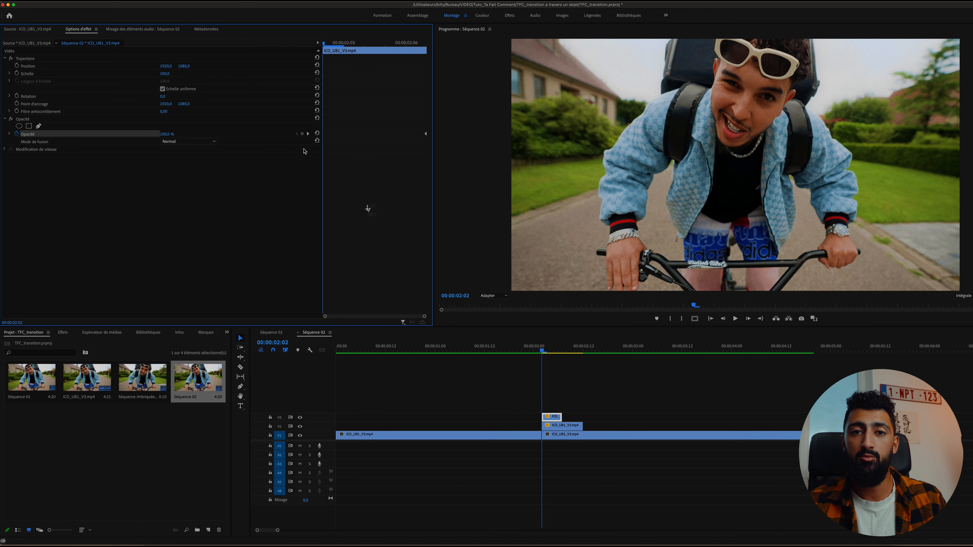
{"action": "left_click", "coordinate": [309, 134]}
{"action": "left_click", "coordinate": [165, 135]}
{"action": "type", "text": "0"}
{"action": "key", "text": "Return"}
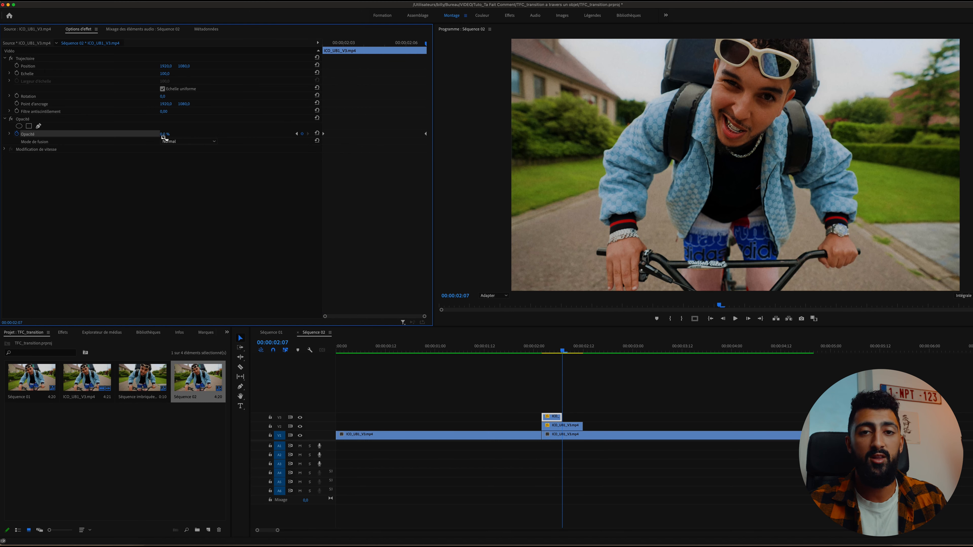
{"action": "left_click", "coordinate": [541, 352]}
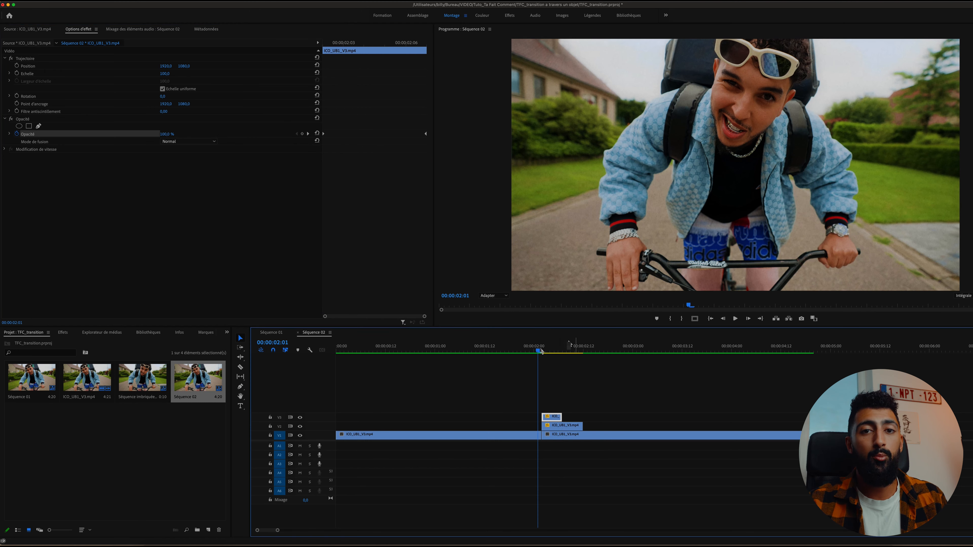
{"action": "mouse_move", "coordinate": [541, 351]}
{"action": "left_mouse_down"}
{"action": "mouse_move", "coordinate": [598, 350]}
{"action": "mouse_move", "coordinate": [534, 351]}
{"action": "mouse_move", "coordinate": [573, 353]}
{"action": "mouse_move", "coordinate": [543, 352]}
{"action": "mouse_move", "coordinate": [554, 352]}
{"action": "left_mouse_up"}
Nest the V2 and V3 freeze-frame clips together into one sequence
{"action": "left_click_drag", "start_coordinate": [575, 408], "coordinate": [558, 428]}
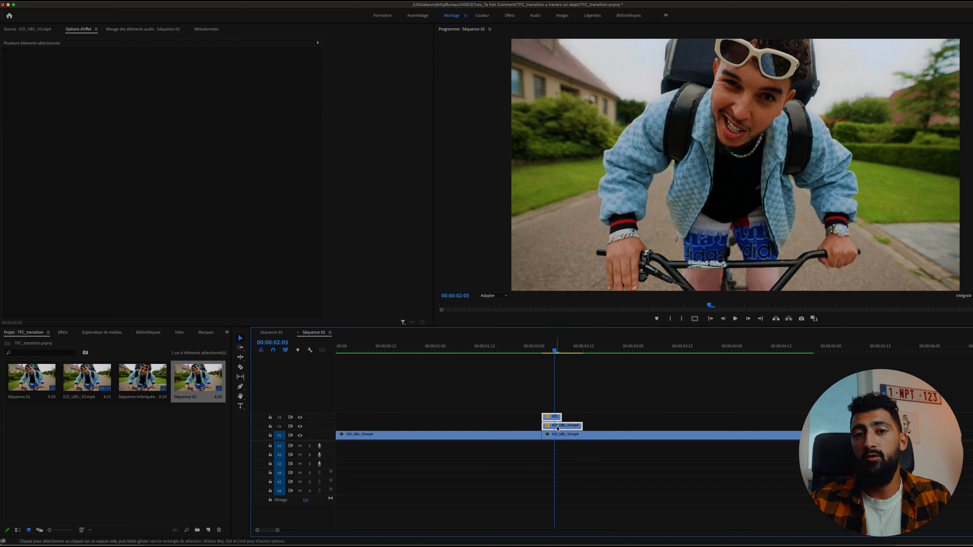
{"action": "right_click", "coordinate": [557, 429]}
{"action": "left_click", "coordinate": [583, 371]}
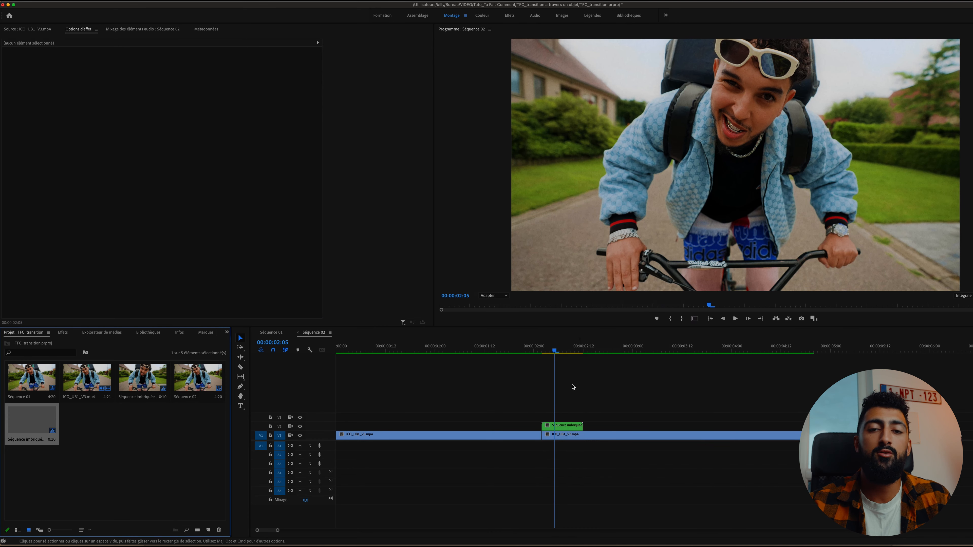
Apply the Transformation effect from the Déformation group to the nested sequence clip on V2, with the playhead at 00:00:02:02
{"action": "key", "text": "Left"}
{"action": "key", "text": "Left"}
{"action": "key", "text": "Left"}
{"action": "left_click", "coordinate": [564, 425]}
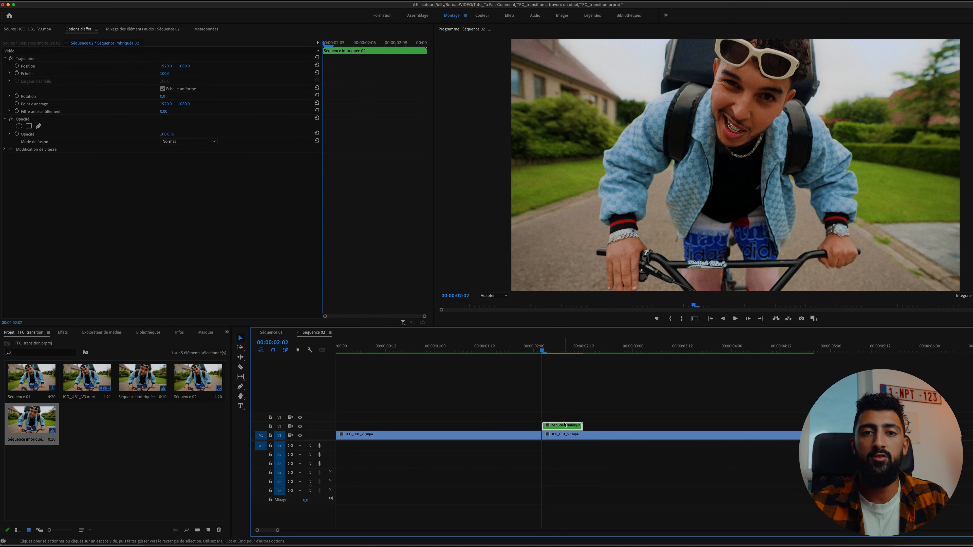
{"action": "left_click", "coordinate": [62, 333]}
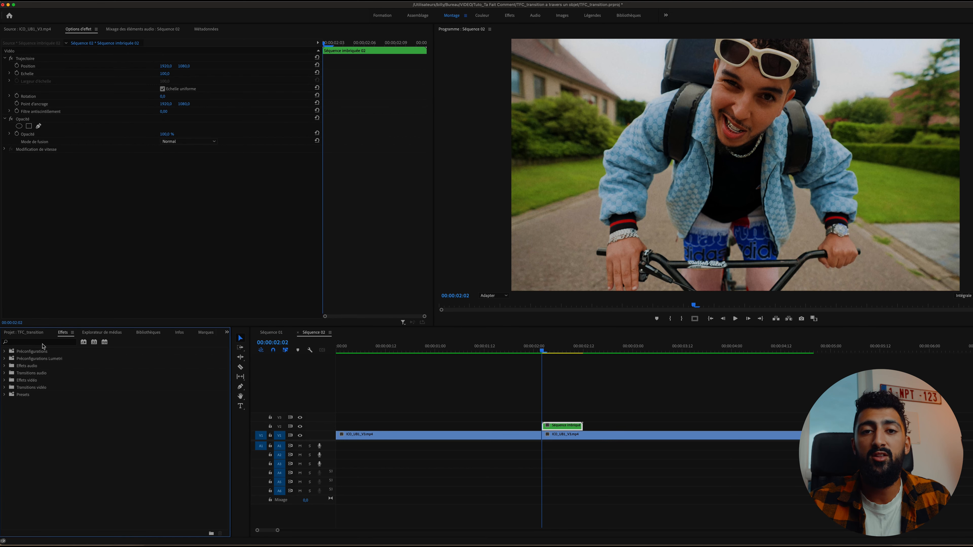
{"action": "left_click", "coordinate": [42, 343]}
{"action": "type", "text": "transfo"}
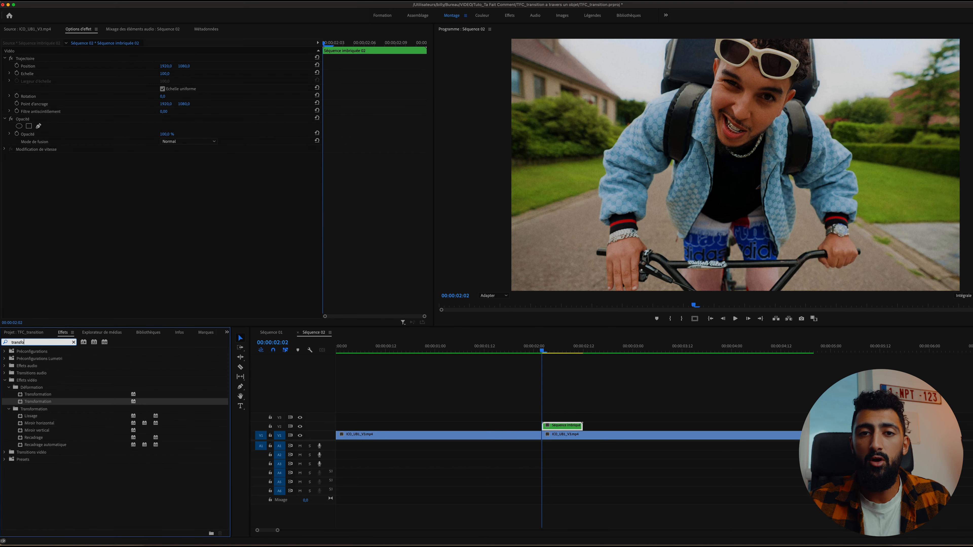
{"action": "left_click_drag", "start_coordinate": [38, 401], "coordinate": [569, 428]}
Turn off the composition's shutter angle in the Transformation effect and set its shutter angle to 180
{"action": "left_click", "coordinate": [163, 240]}
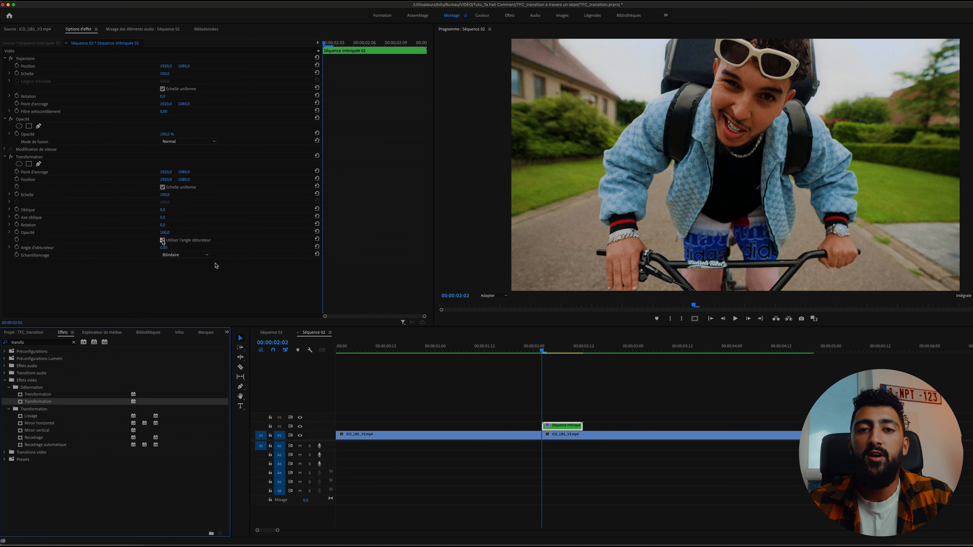
{"action": "left_click", "coordinate": [163, 240]}
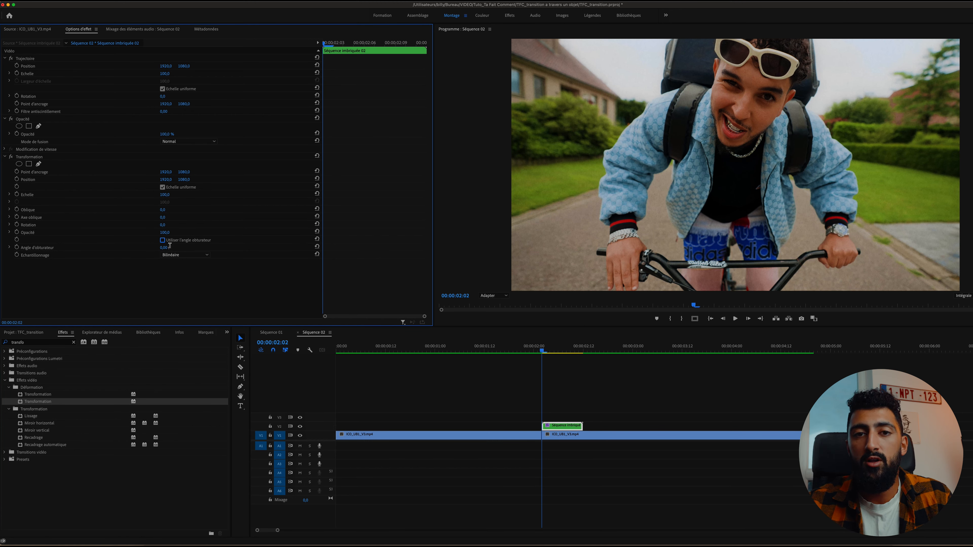
{"action": "left_click", "coordinate": [165, 247]}
{"action": "type", "text": "180"}
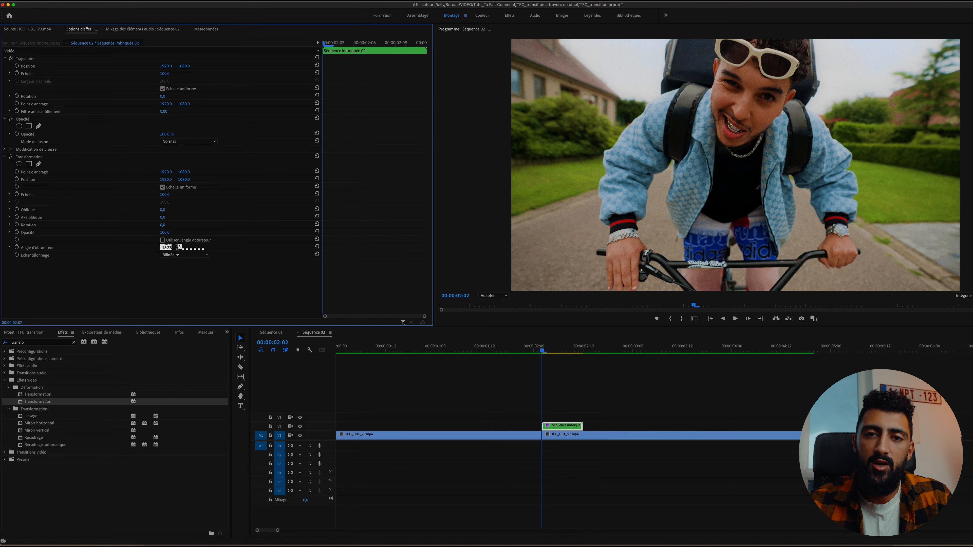
{"action": "key", "text": "Return"}
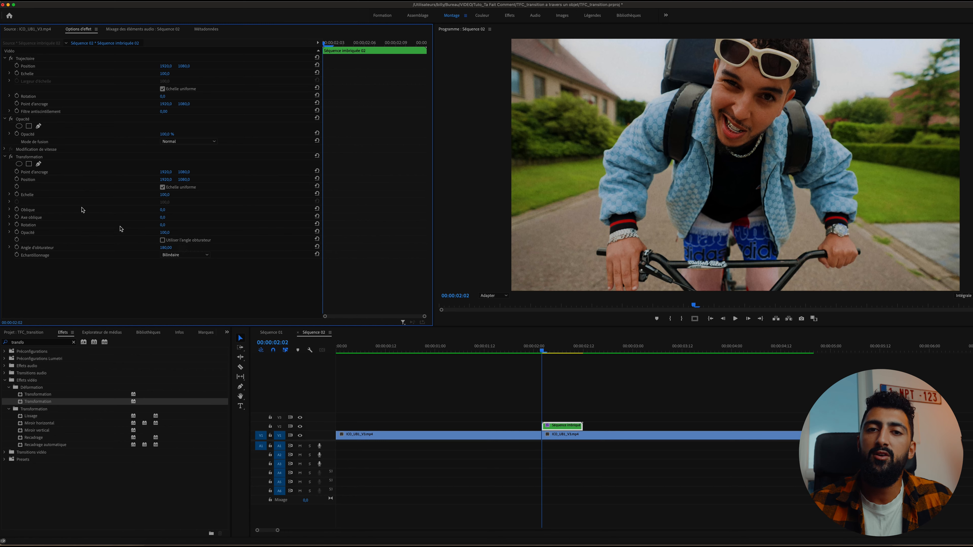
Add Position and Echelle keyframes in the Transformation effect at 00:00:02:02 and 00:00:02:11
{"action": "left_click", "coordinate": [17, 194]}
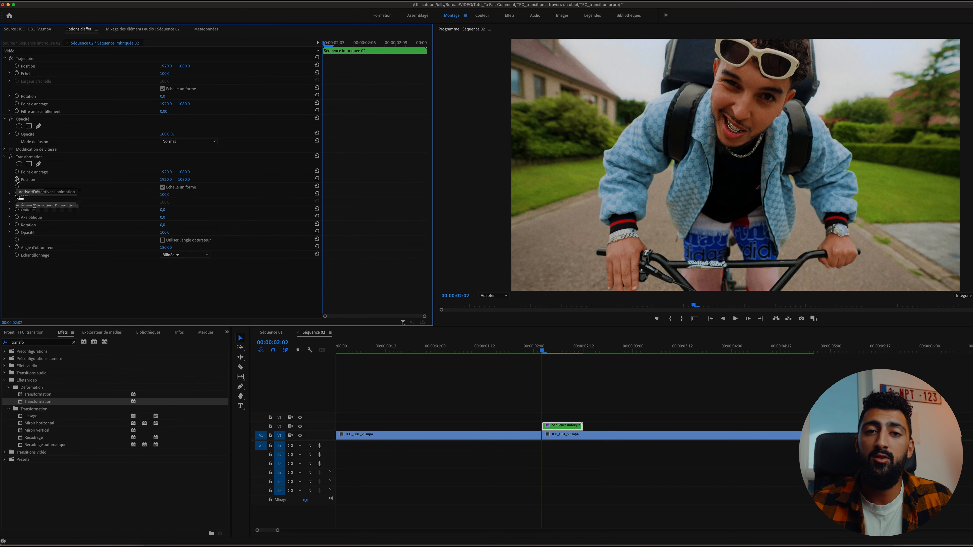
{"action": "left_click", "coordinate": [17, 179]}
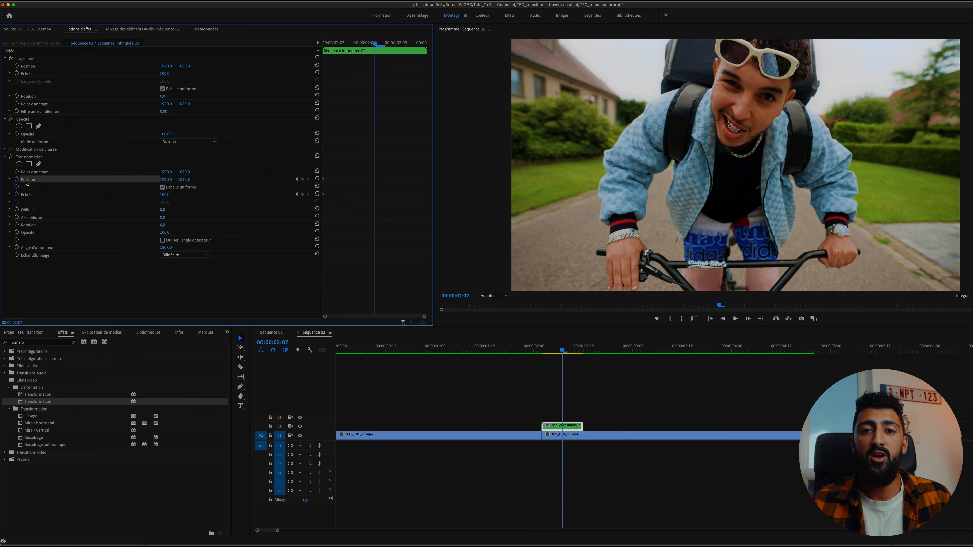
{"action": "key", "text": "Down"}
{"action": "key", "text": "Left"}
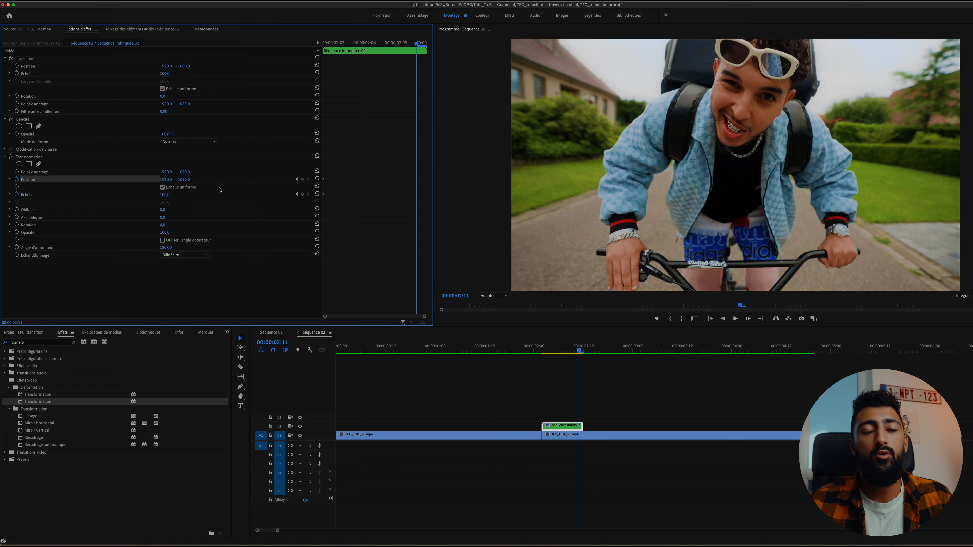
{"action": "left_click", "coordinate": [302, 194]}
{"action": "left_click", "coordinate": [302, 179]}
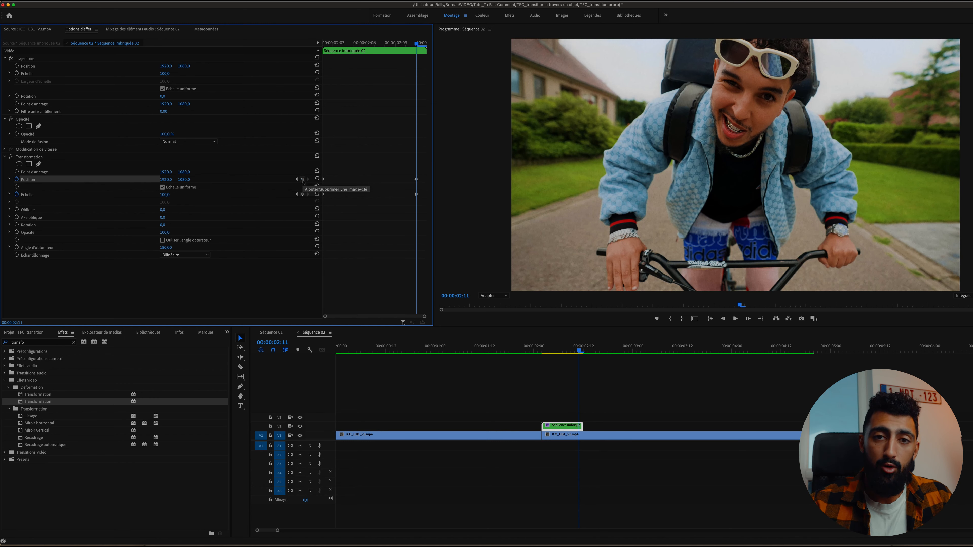
At 00:00:02:11, set the Transformation scale to 350 and shift its position to bring the sunglasses into frame
{"action": "left_click", "coordinate": [170, 194]}
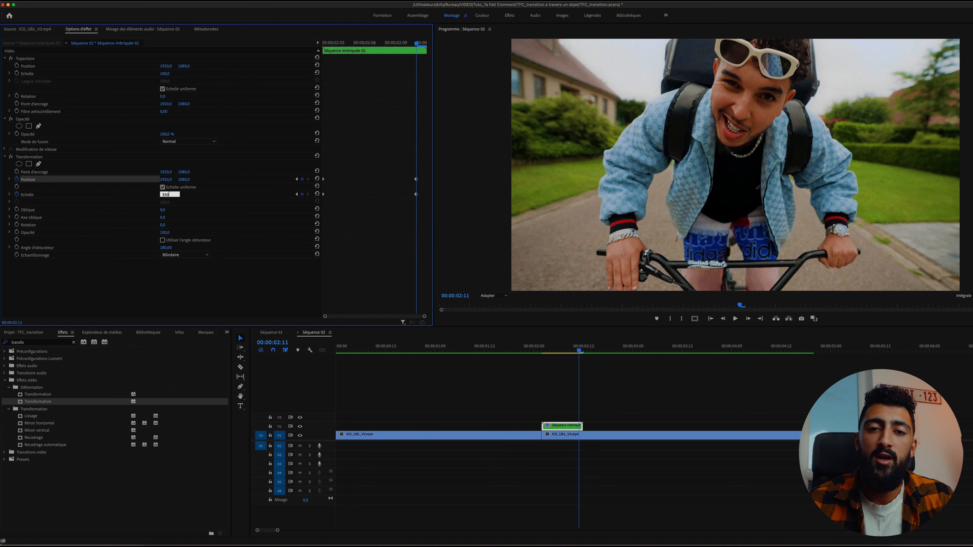
{"action": "key", "text": "Return"}
{"action": "left_click_drag", "start_coordinate": [186, 181], "coordinate": [188, 182]}
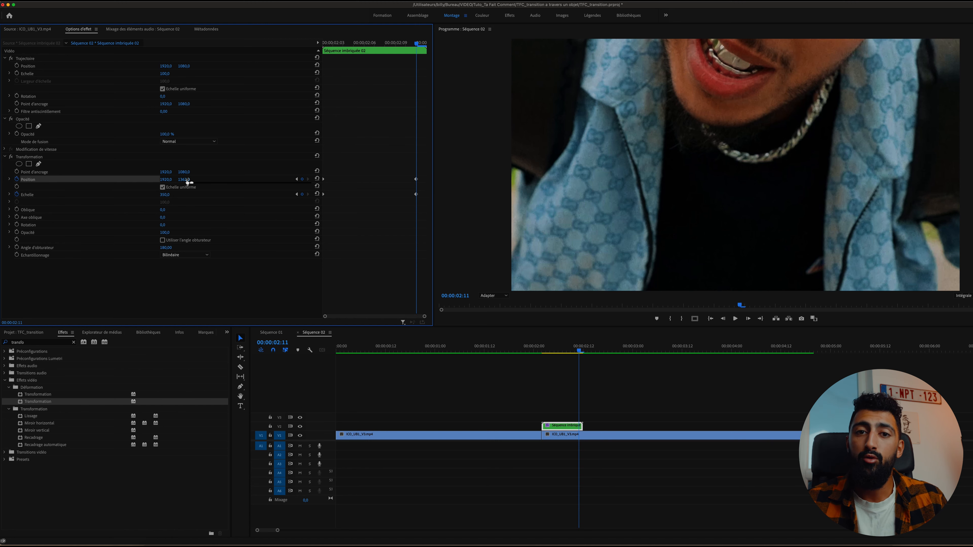
{"action": "mouse_move", "coordinate": [188, 182]}
{"action": "left_mouse_down"}
{"action": "mouse_move", "coordinate": [146, 181]}
{"action": "mouse_move", "coordinate": [181, 183]}
{"action": "left_mouse_up"}
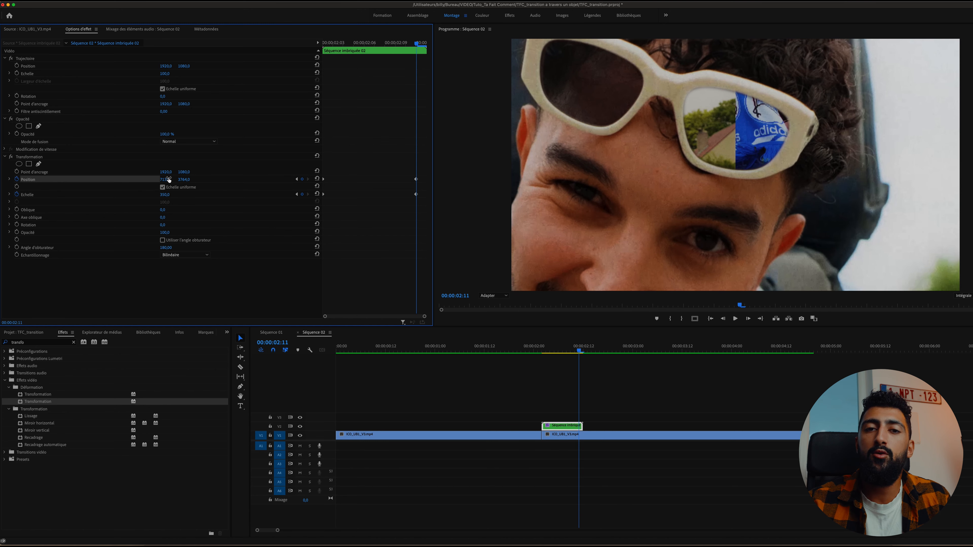
Apply Progressif temporal interpolation to the Transformation effect's first Position and Echelle keyframes
{"action": "right_click", "coordinate": [324, 196]}
{"action": "mouse_move", "coordinate": [356, 261]}
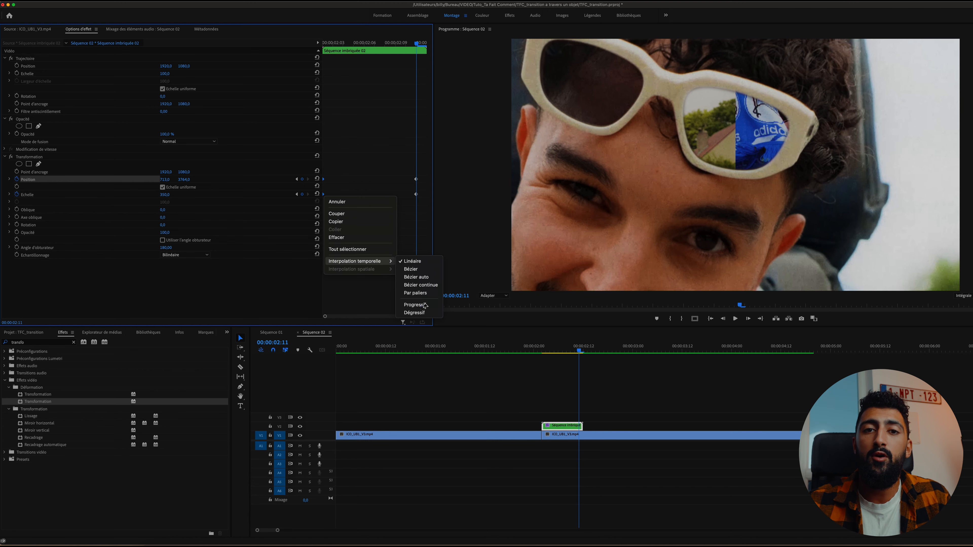
{"action": "left_click", "coordinate": [424, 305]}
Lengthen the ease handles of the first Echelle and Position keyframes in their graphs so the zoom starts slowly and accelerates
{"action": "left_click", "coordinate": [10, 195]}
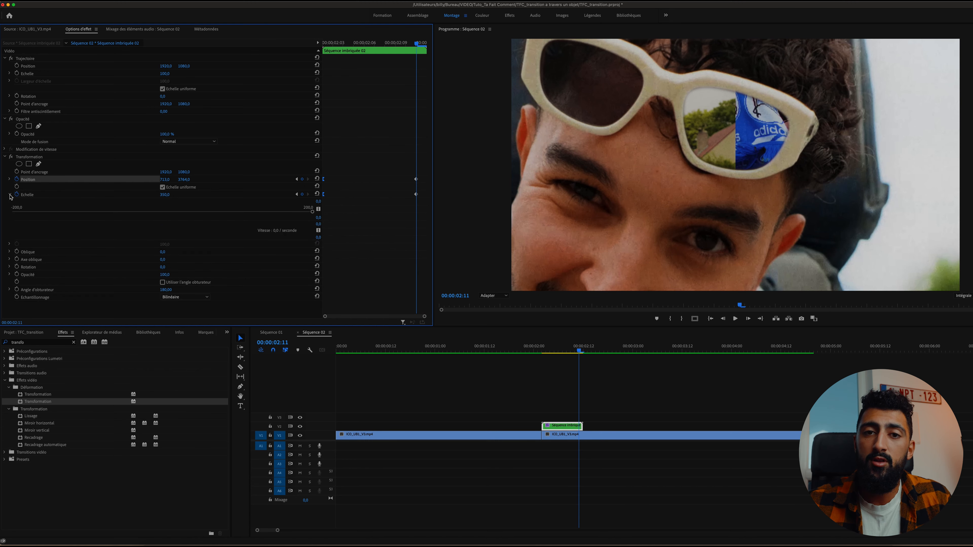
{"action": "left_click", "coordinate": [9, 179]}
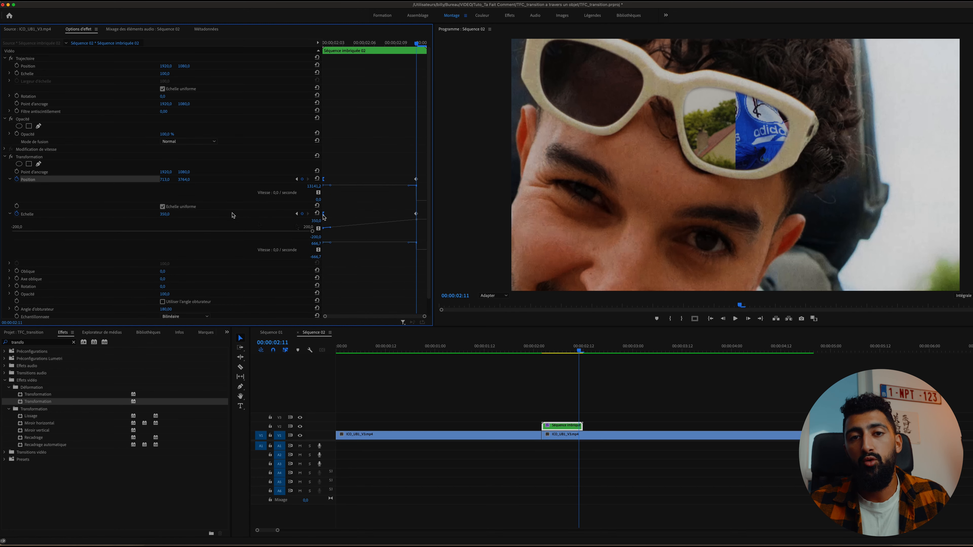
{"action": "left_click", "coordinate": [297, 214]}
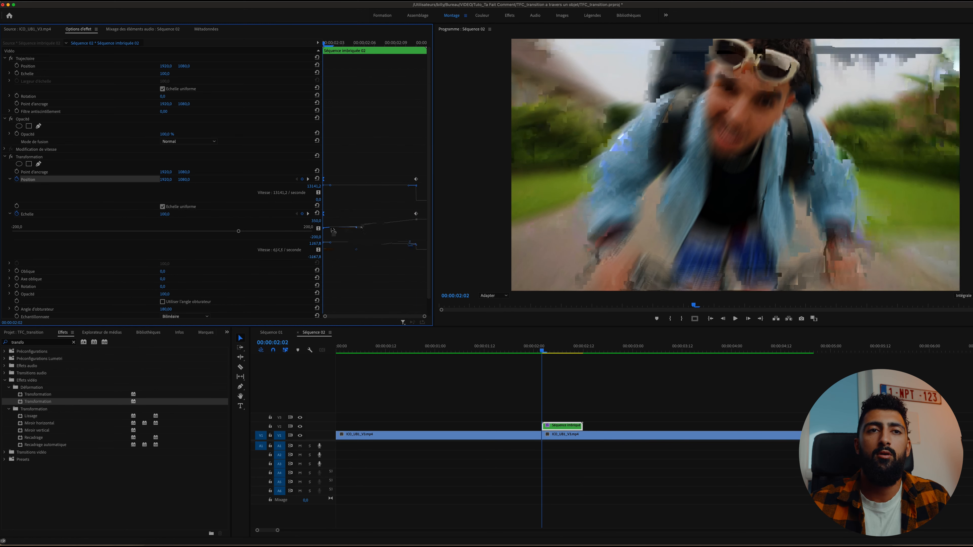
{"action": "left_click_drag", "start_coordinate": [330, 229], "coordinate": [362, 228]}
{"action": "key", "text": "Left"}
{"action": "left_click", "coordinate": [324, 179]}
{"action": "left_click_drag", "start_coordinate": [331, 185], "coordinate": [364, 202]}
Scrub and play through the eased zoom to check its motion and motion blur
{"action": "key", "text": "space"}
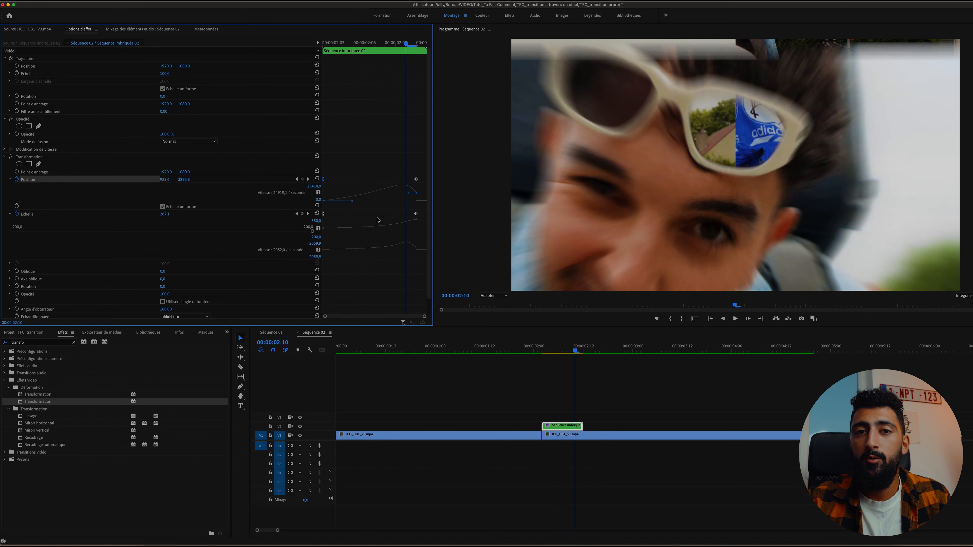
{"action": "key", "text": "Left"}
{"action": "key", "text": "Left"}
{"action": "key", "text": "Left"}
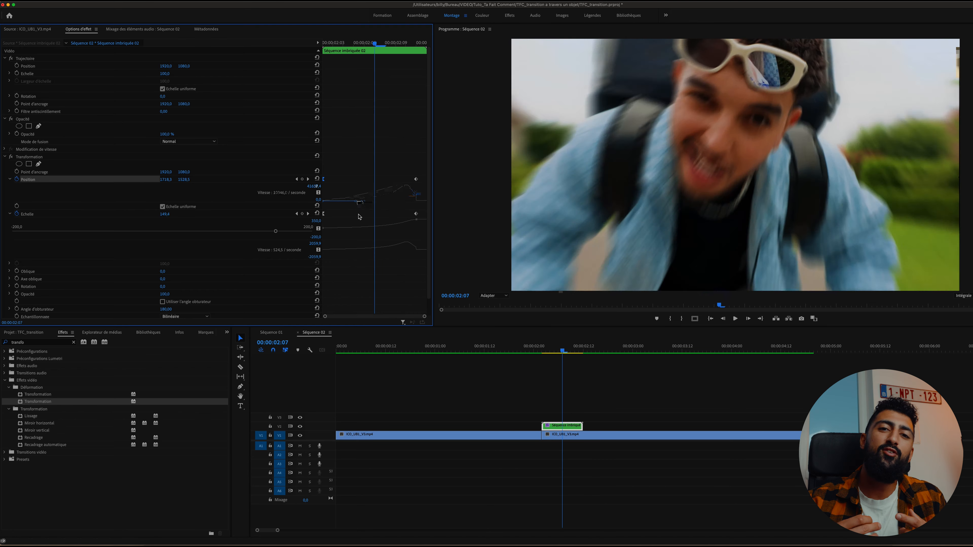
{"action": "key", "text": "Left"}
{"action": "key", "text": "Left"}
{"action": "key", "text": "Left"}
{"action": "key", "text": "Left"}
{"action": "key", "text": "Left"}
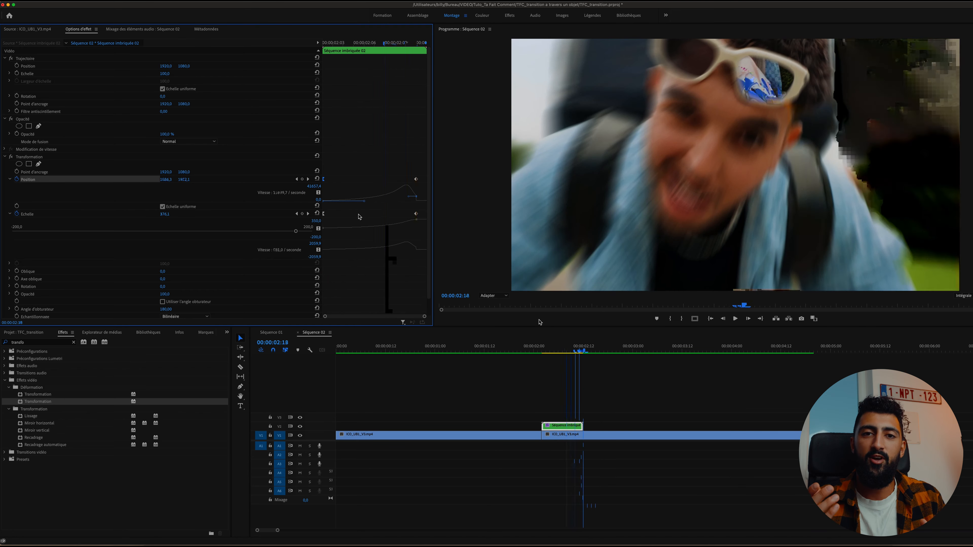
{"action": "left_click", "coordinate": [529, 348]}
{"action": "key", "text": "space"}
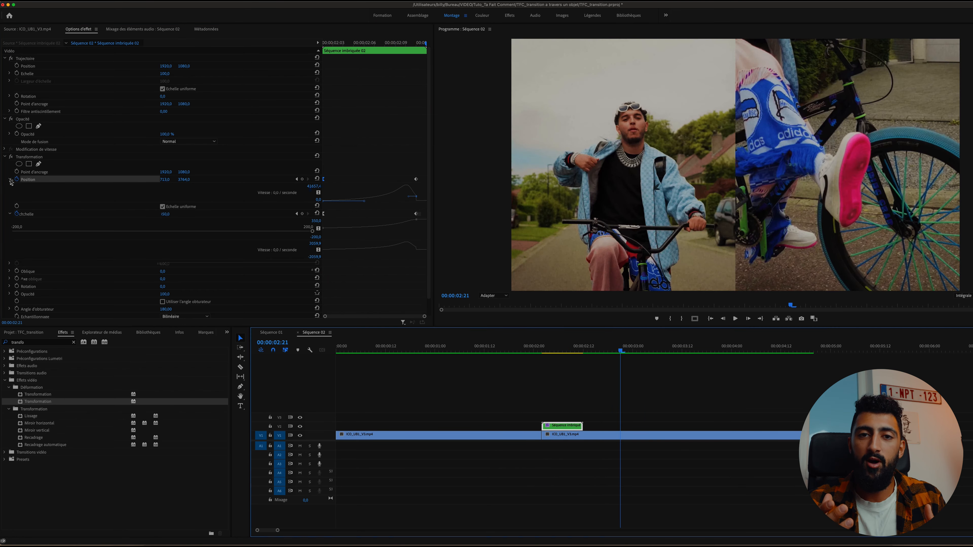
Collapse the Transformation effect and enable Trajectoire Position and Echelle keyframes on the nested clip at 00:00:02:07
{"action": "left_click", "coordinate": [5, 156]}
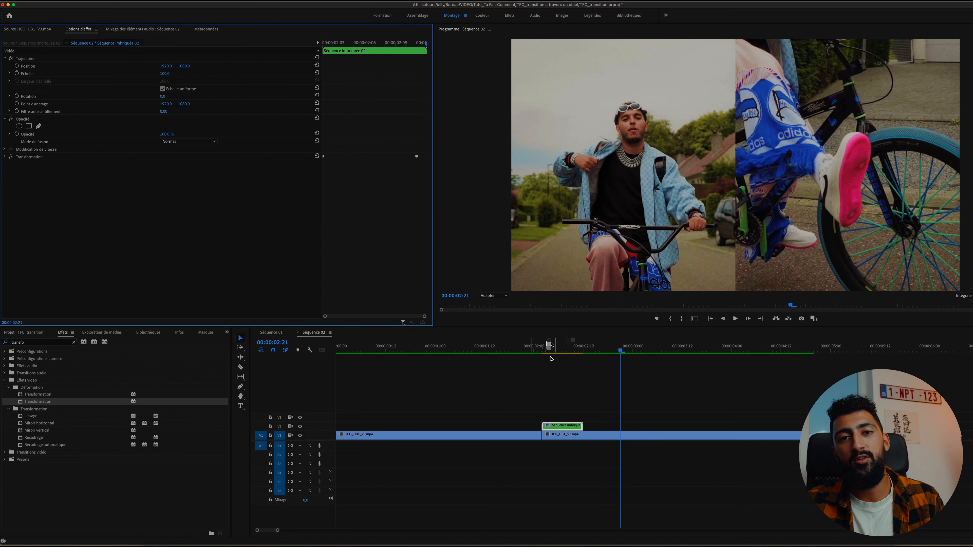
{"action": "left_click", "coordinate": [542, 348]}
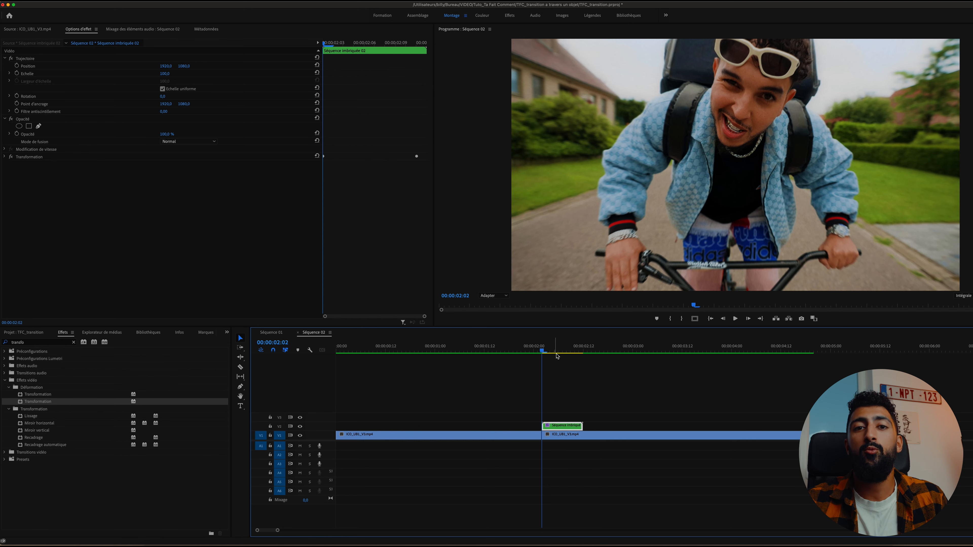
{"action": "key", "text": "Right"}
{"action": "key", "text": "Right"}
{"action": "key", "text": "Right"}
{"action": "key", "text": "Right"}
{"action": "key", "text": "Right"}
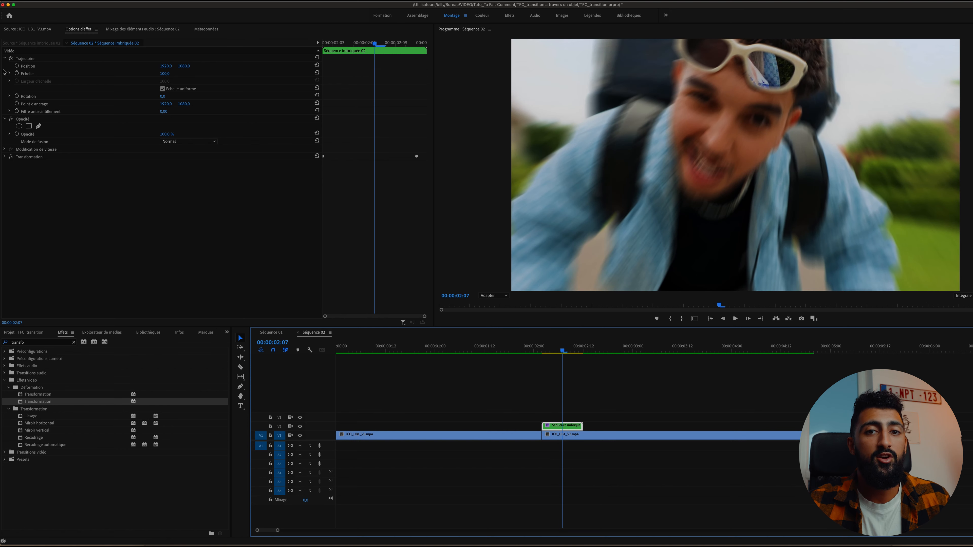
{"action": "left_click", "coordinate": [17, 73]}
{"action": "left_click", "coordinate": [17, 66]}
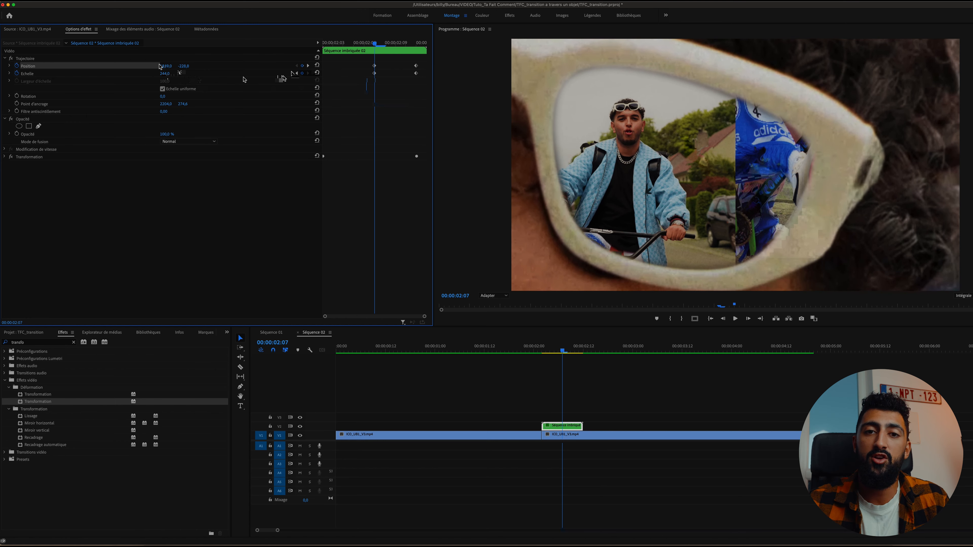
Adjust the nested clip's Trajectoire position horizontally and vertically to frame the second clip inside the enlarged lens
{"action": "left_click_drag", "start_coordinate": [164, 66], "coordinate": [339, 66]}
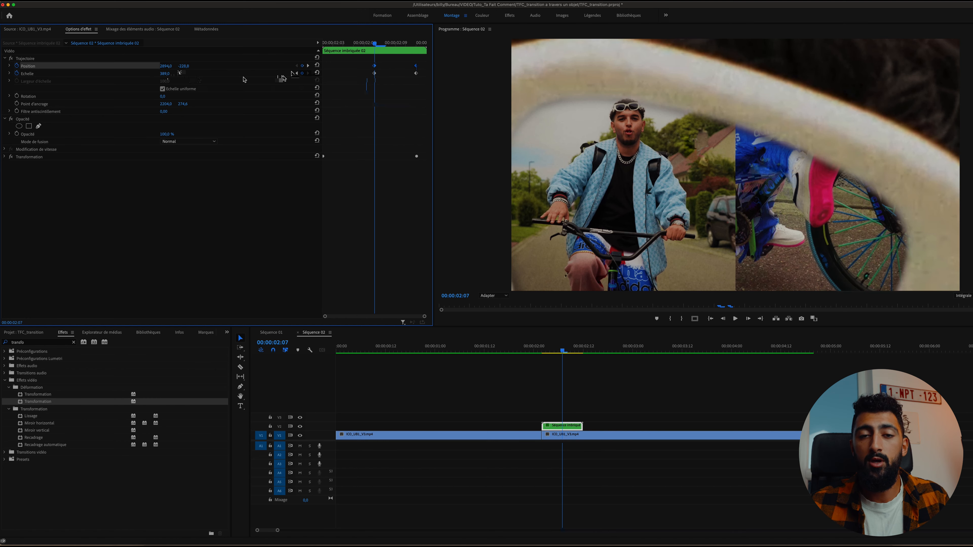
{"action": "left_click_drag", "start_coordinate": [183, 66], "coordinate": [77, 65]}
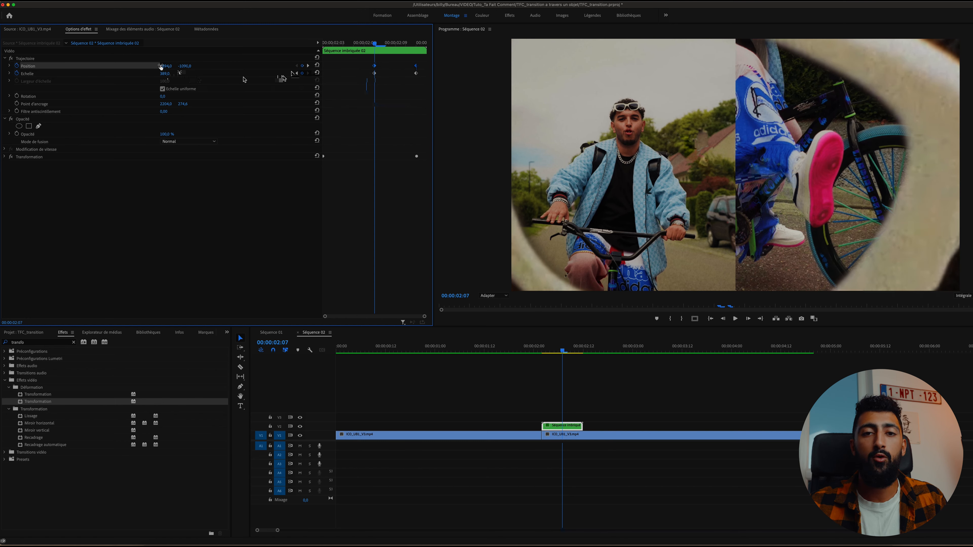
{"action": "mouse_move", "coordinate": [161, 66]}
{"action": "left_mouse_down"}
{"action": "mouse_move", "coordinate": [214, 66]}
{"action": "mouse_move", "coordinate": [168, 66]}
{"action": "left_mouse_up"}
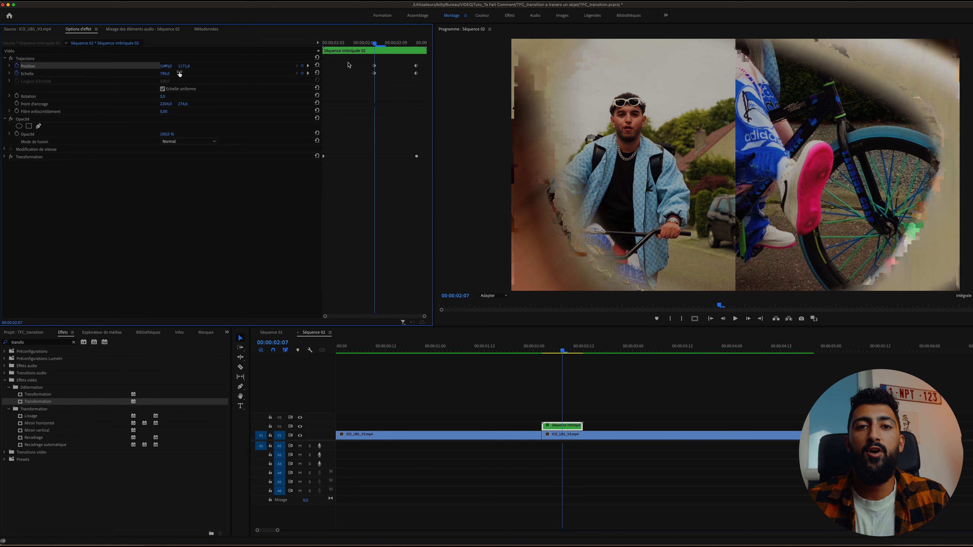
Apply Progressif temporal interpolation to the Trajectoire Position and Echelle keyframes at 00:00:02:07
{"action": "right_click", "coordinate": [374, 73]}
{"action": "mouse_move", "coordinate": [406, 140]}
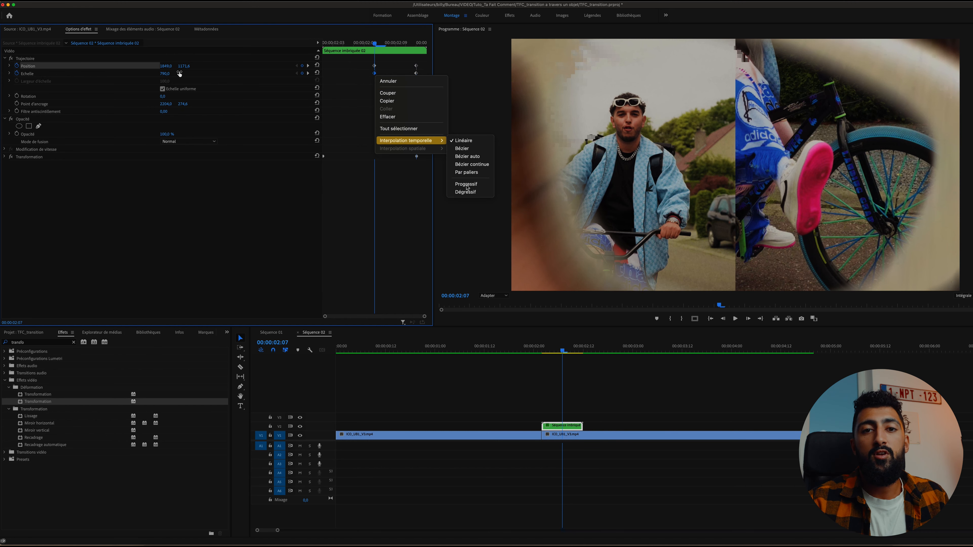
{"action": "left_click", "coordinate": [466, 184]}
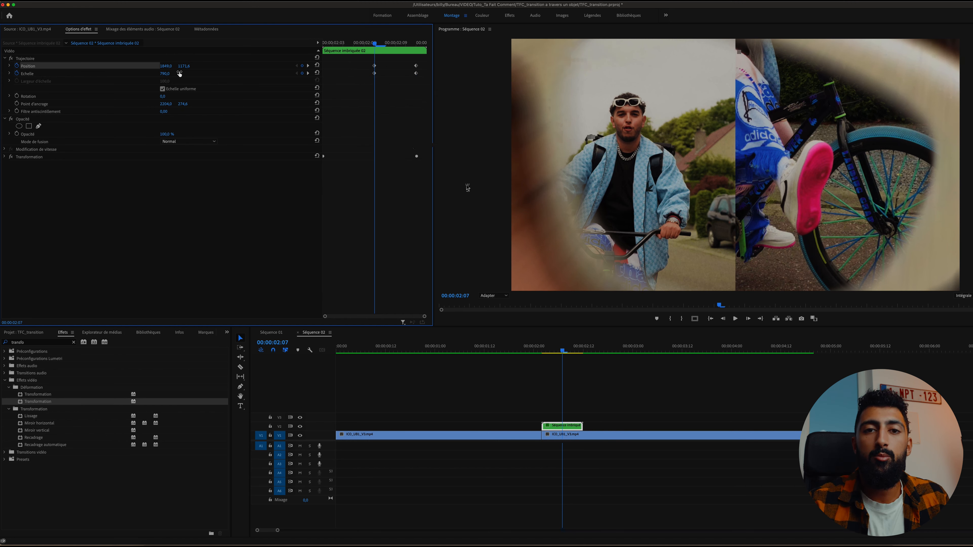
{"action": "left_click", "coordinate": [466, 186]}
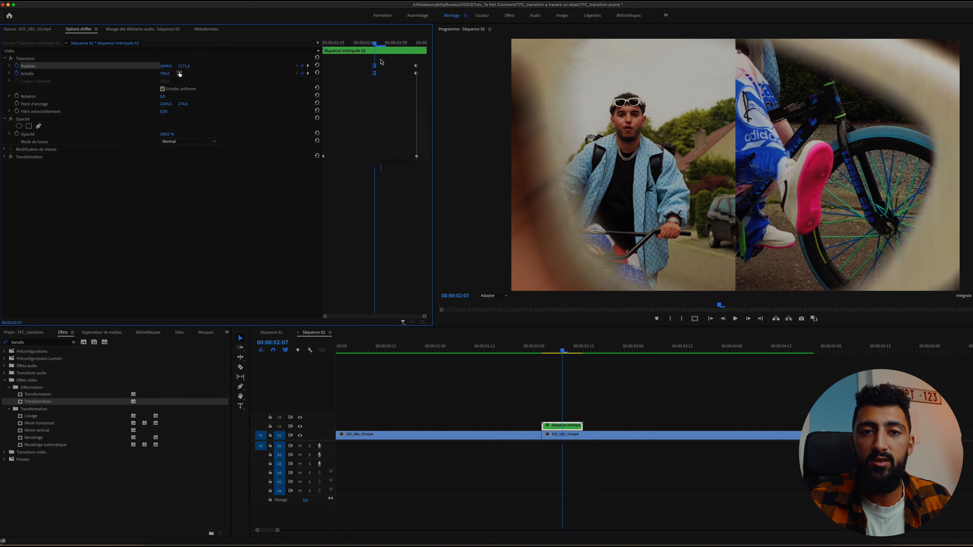
Step frame by frame around 00:00:02:07 to check how the nested clip moves into the lens
{"action": "key", "text": "shift+Left"}
{"action": "key", "text": "shift+Right"}
{"action": "left_click", "coordinate": [261, 208]}
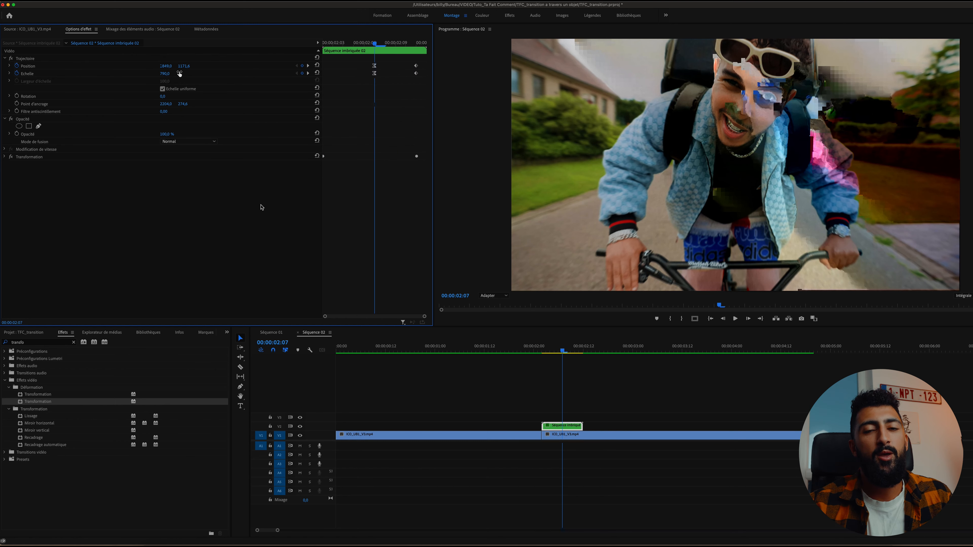
{"action": "key", "text": "Left"}
{"action": "key", "text": "Left"}
{"action": "key", "text": "Left"}
{"action": "key", "text": "Right"}
{"action": "key", "text": "Right"}
{"action": "key", "text": "Right"}
{"action": "key", "text": "Right"}
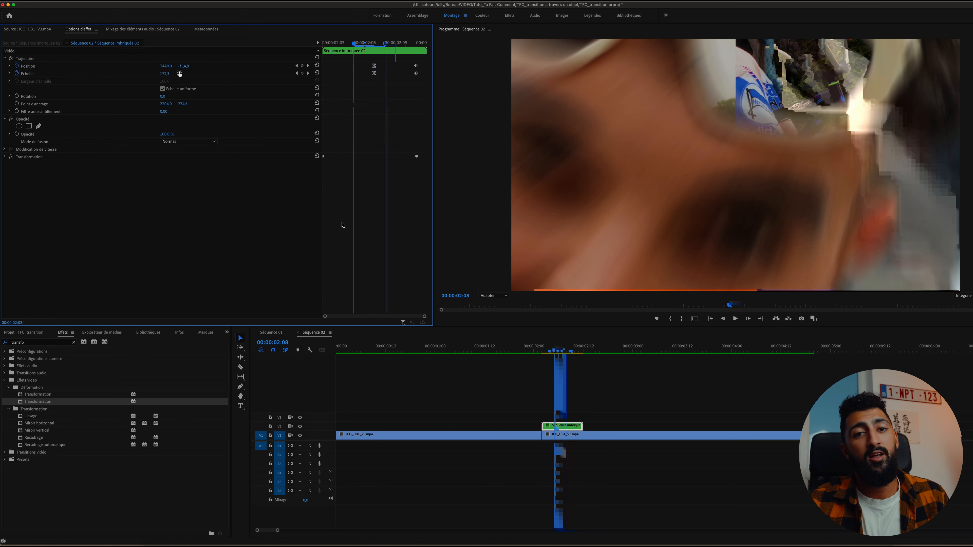
{"action": "key", "text": "Left"}
{"action": "key", "text": "Left"}
{"action": "key", "text": "Left"}
{"action": "key", "text": "Left"}
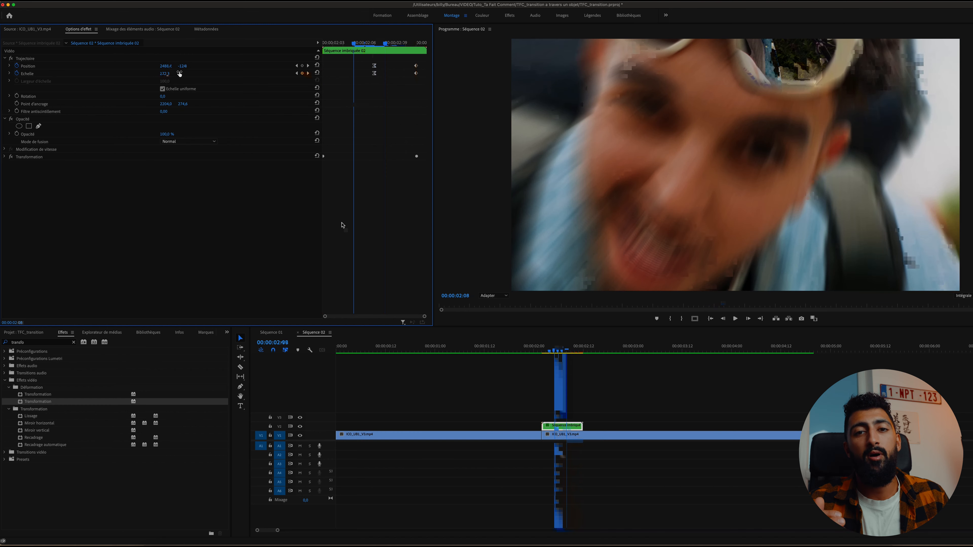
{"action": "key", "text": "Right"}
{"action": "key", "text": "Right"}
{"action": "key", "text": "Right"}
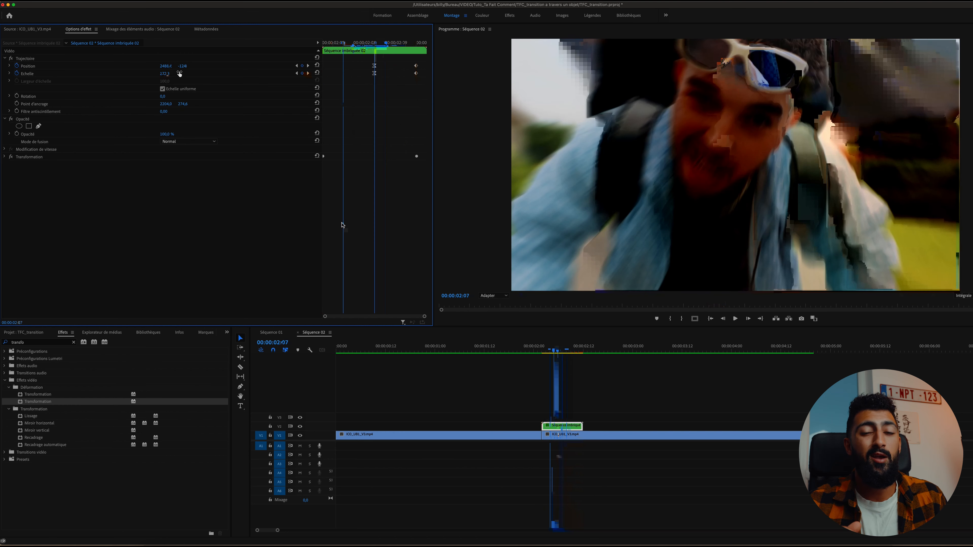
Fine-tune the Trajectoire position on the frames between 00:00:02:07 and 00:00:02:11 to keep the lens framed during the zoom
{"action": "left_click_drag", "start_coordinate": [184, 66], "coordinate": [169, 67]}
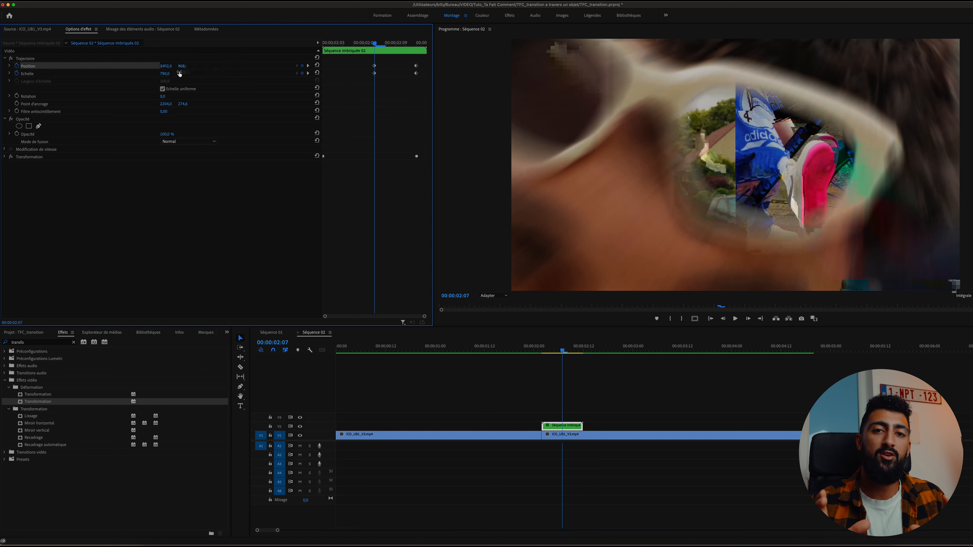
{"action": "left_click_drag", "start_coordinate": [179, 73], "coordinate": [169, 67]}
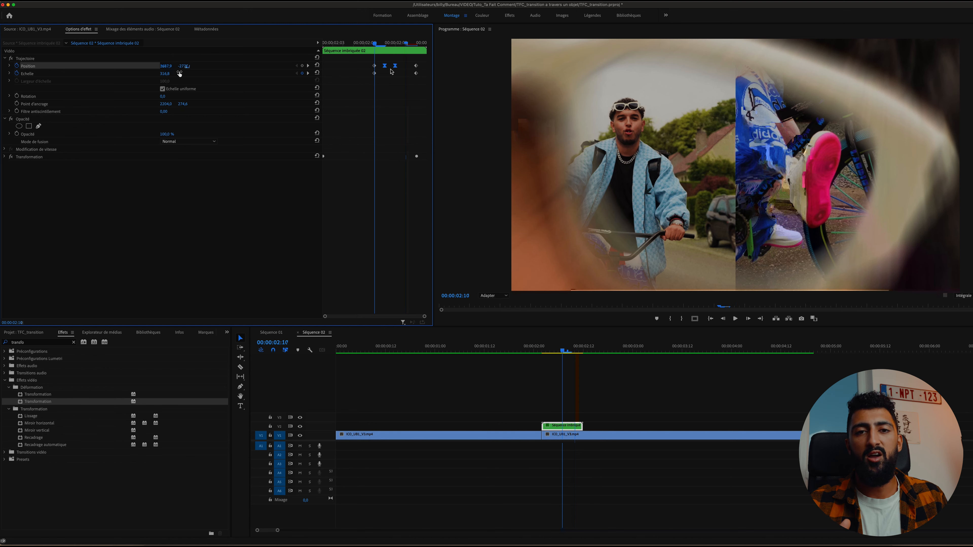
{"action": "right_click", "coordinate": [391, 71]}
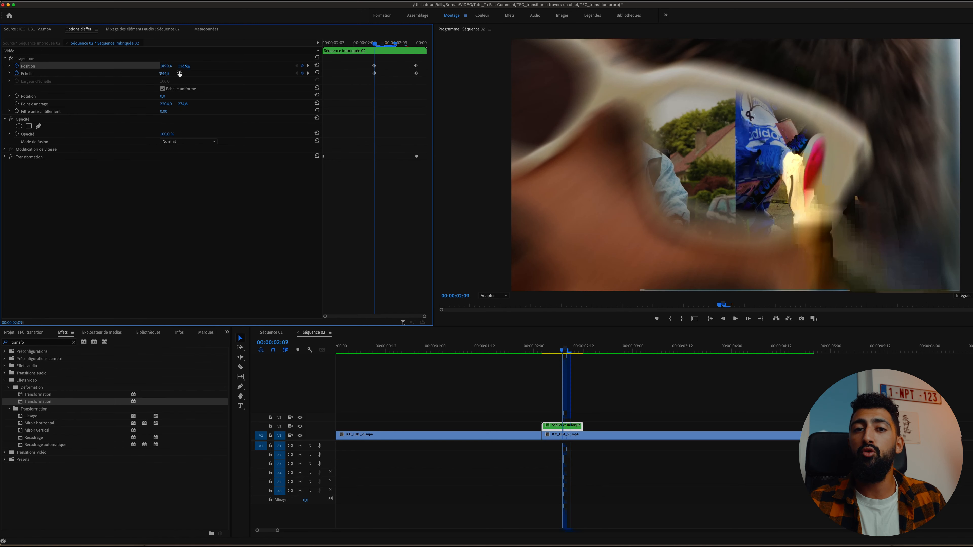
{"action": "key", "text": "Right"}
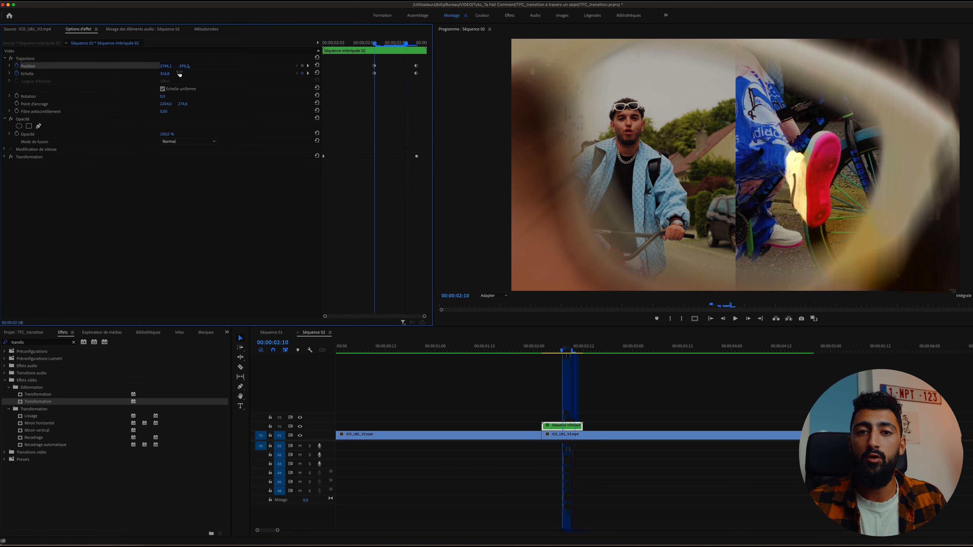